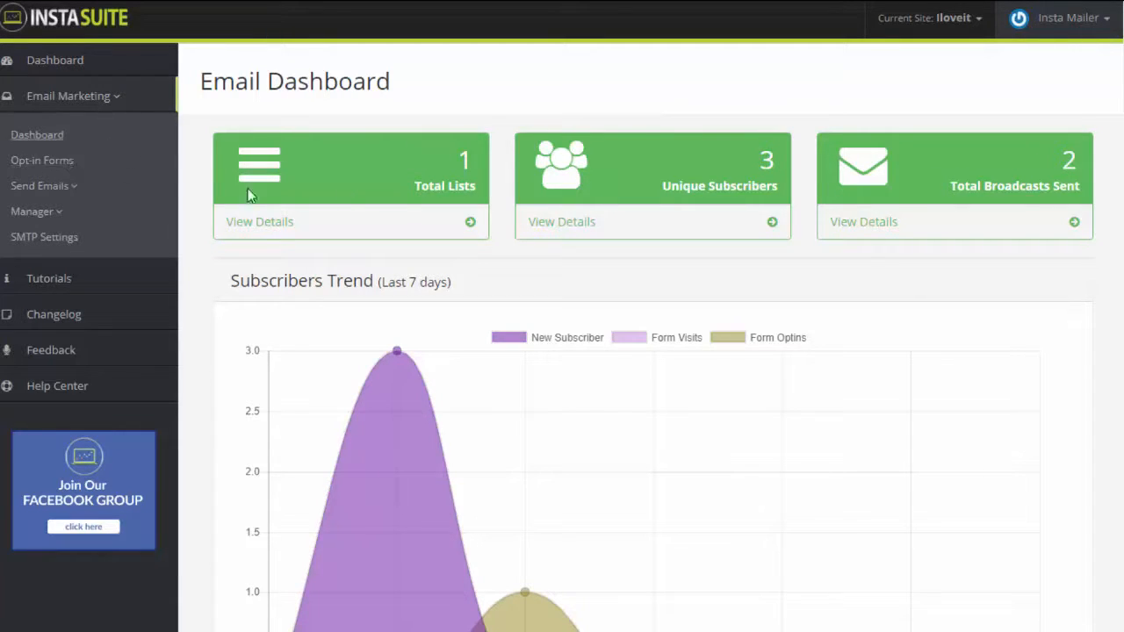
Step: Look over the subscriber and broadcast trend charts on the email dashboard and view the opt-in forms overview
scroll(401, 250, "down", 5)
scroll(429, 324, "down", 5)
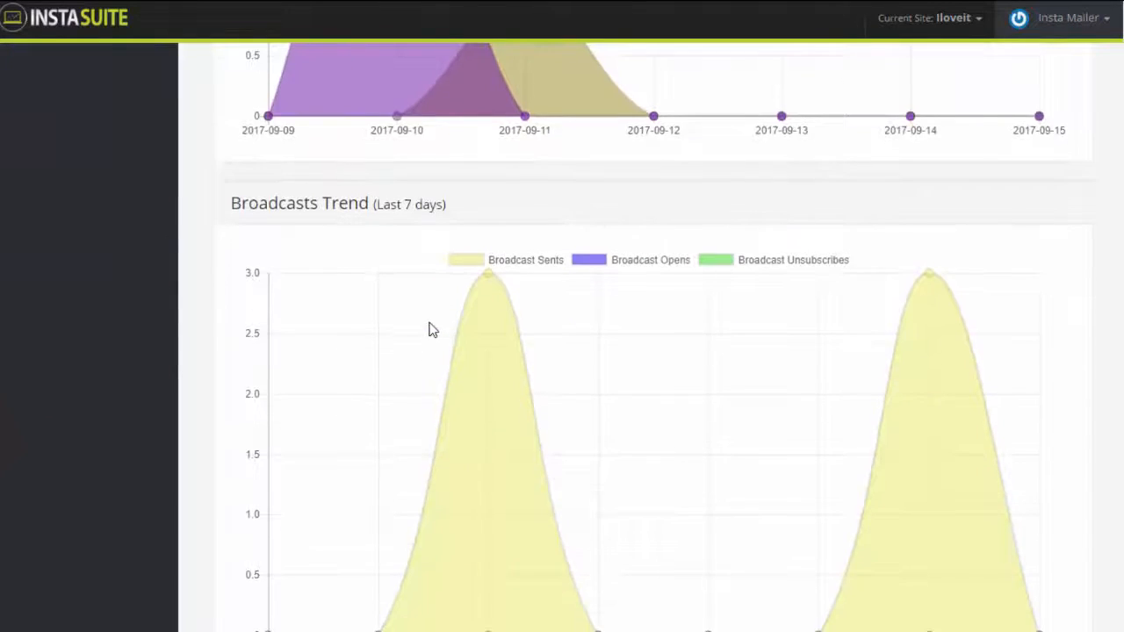
scroll(434, 346, "up", 2)
scroll(433, 347, "up", 8)
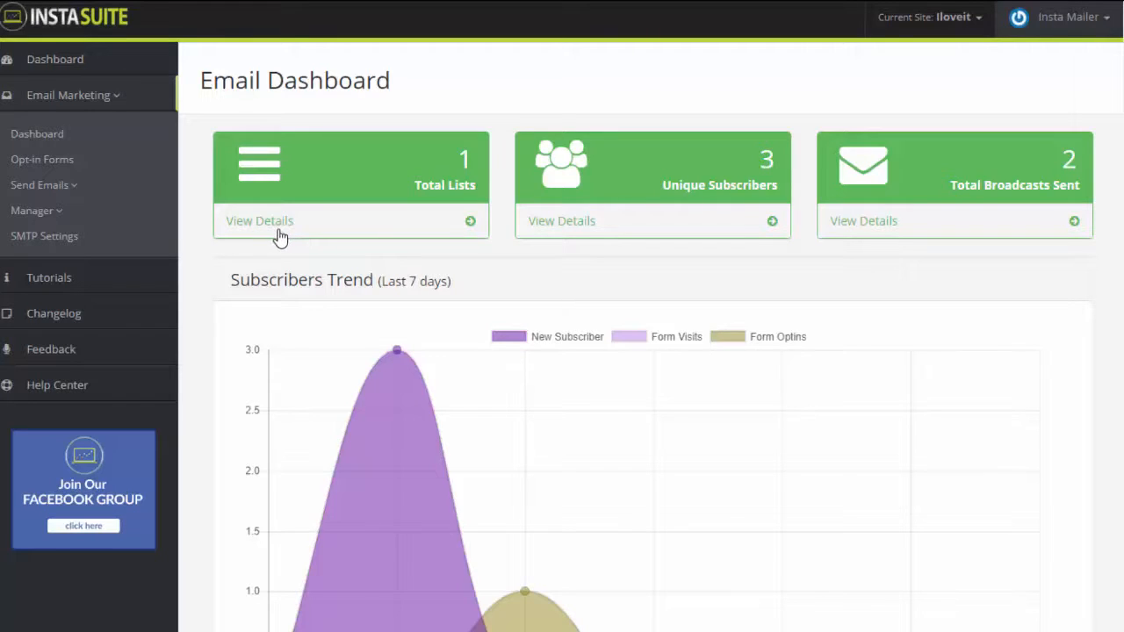
left_click(55, 168)
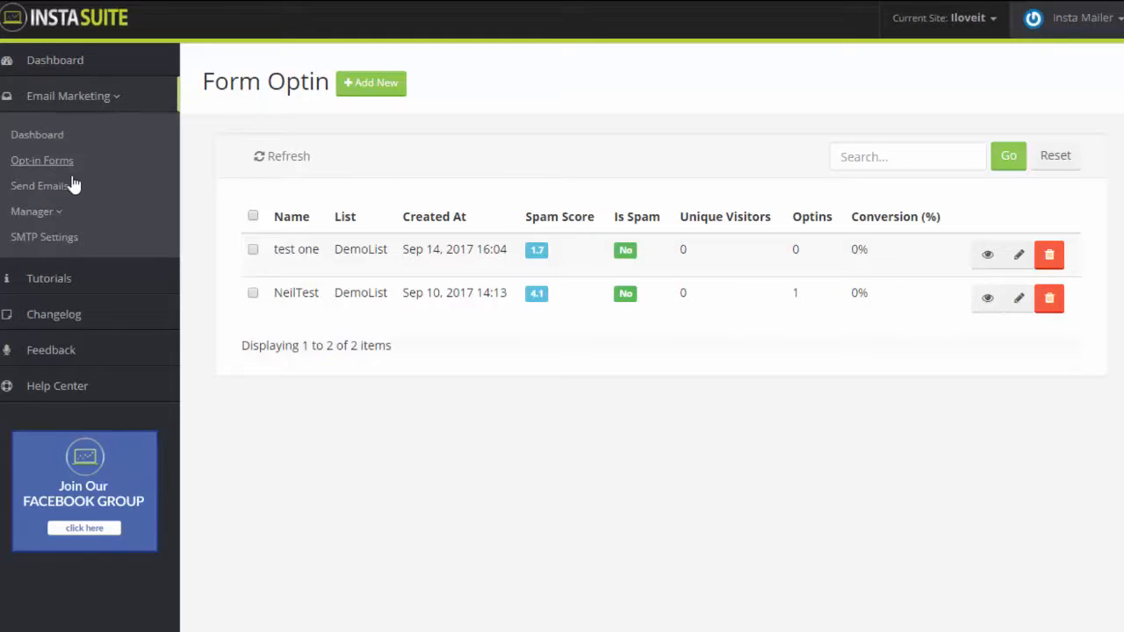
Step: Start a new mailing list in the list manager and name it InstaMailer_Customers
left_click(62, 216)
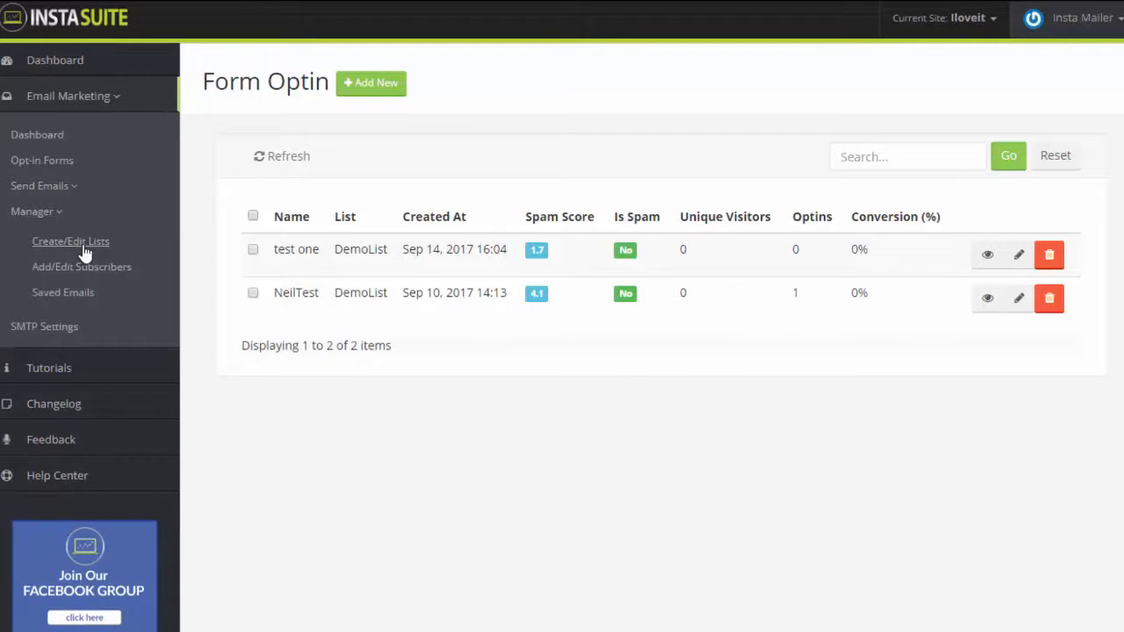
left_click(84, 250)
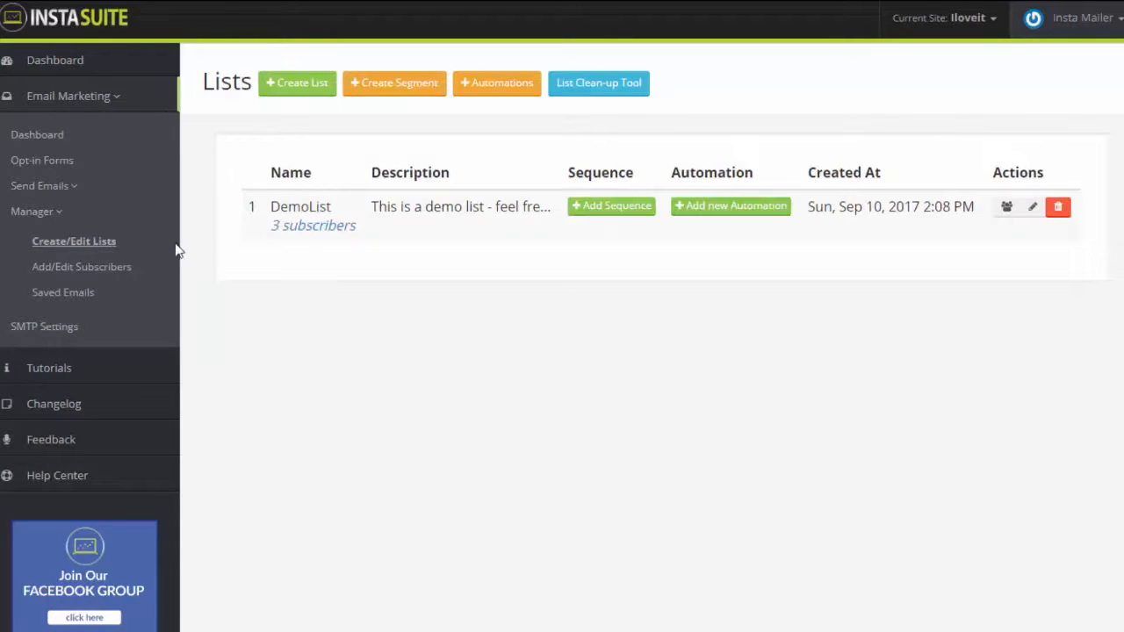
left_click(312, 91)
type("Inst")
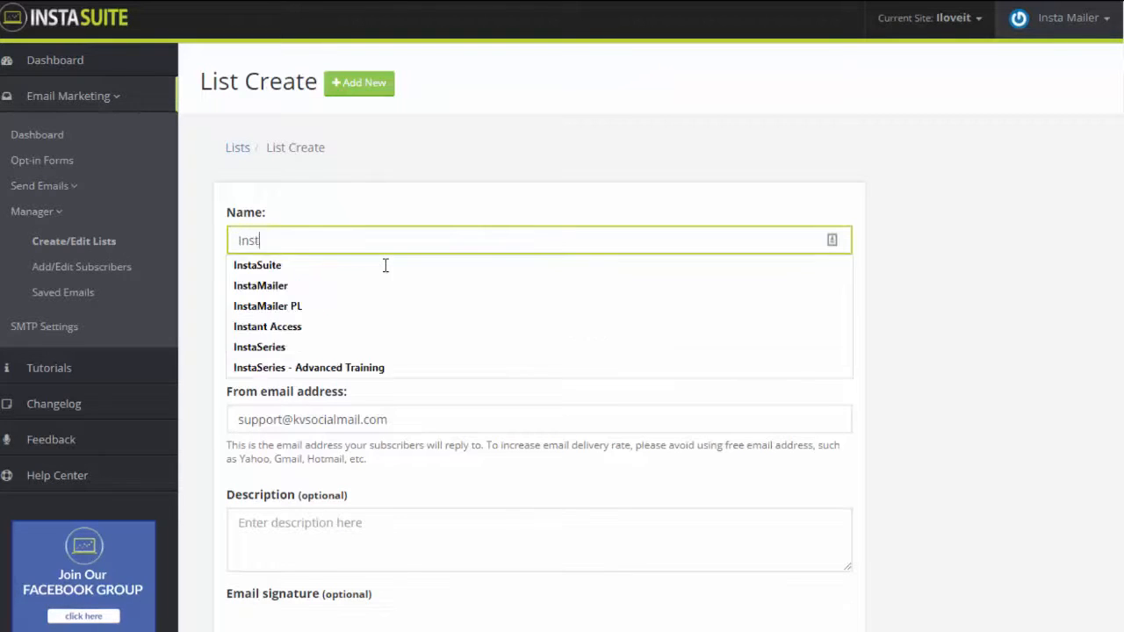
type("aMailer_Customers")
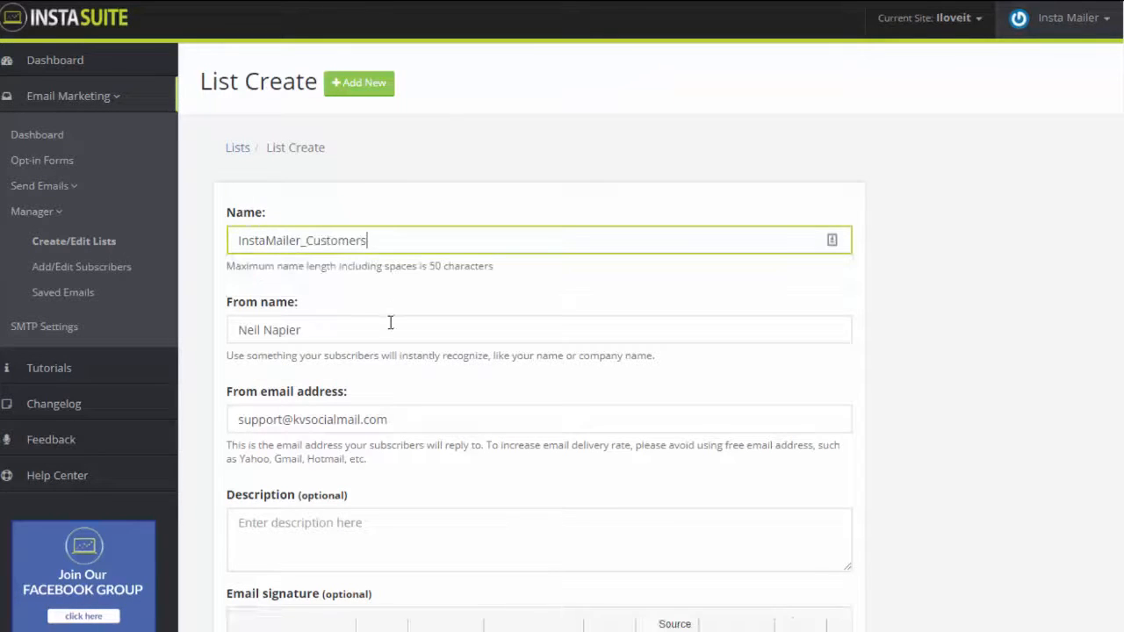
Step: Save the new list with its prefilled sender details, leaving the description and email signature empty
left_click(391, 325)
left_click(395, 416)
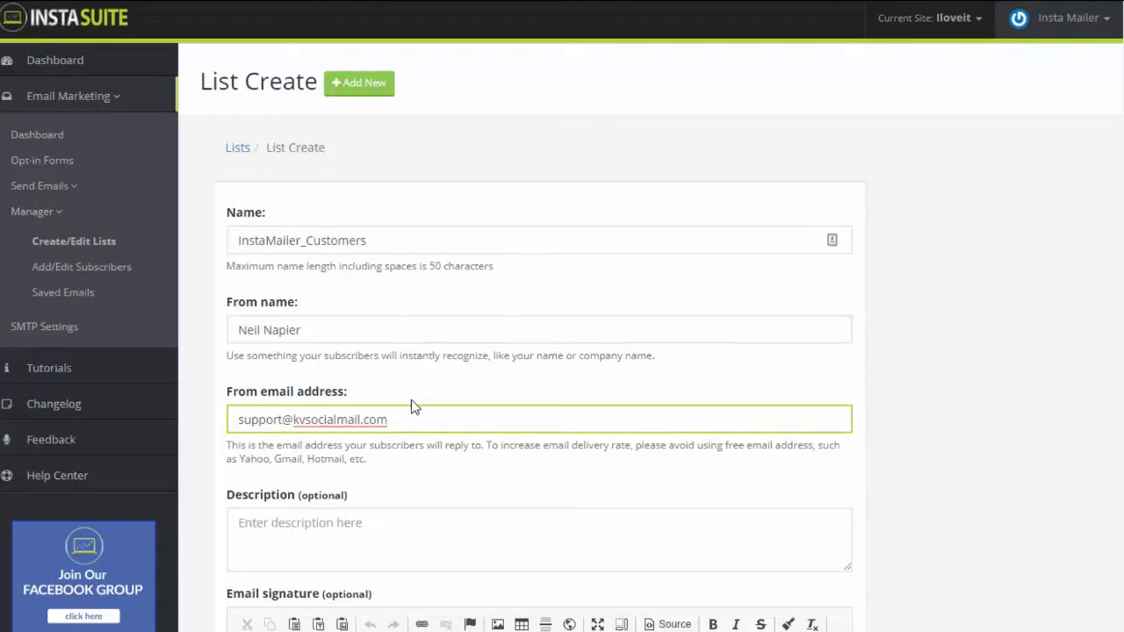
left_click(415, 396)
scroll(408, 386, "down", 3)
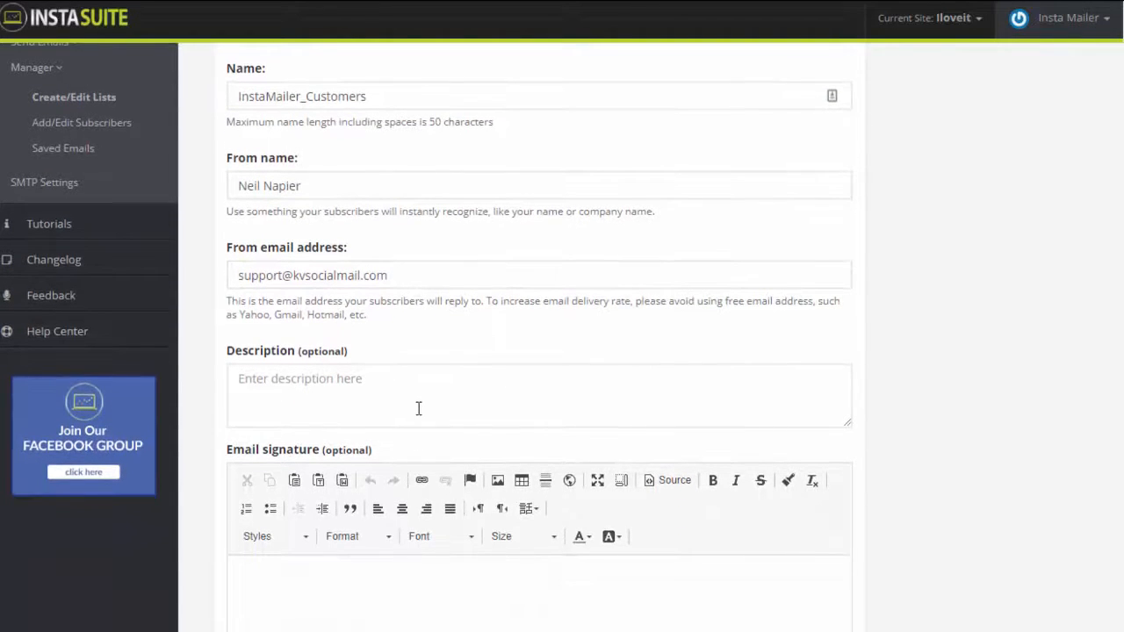
left_click(418, 416)
scroll(419, 439, "down", 4)
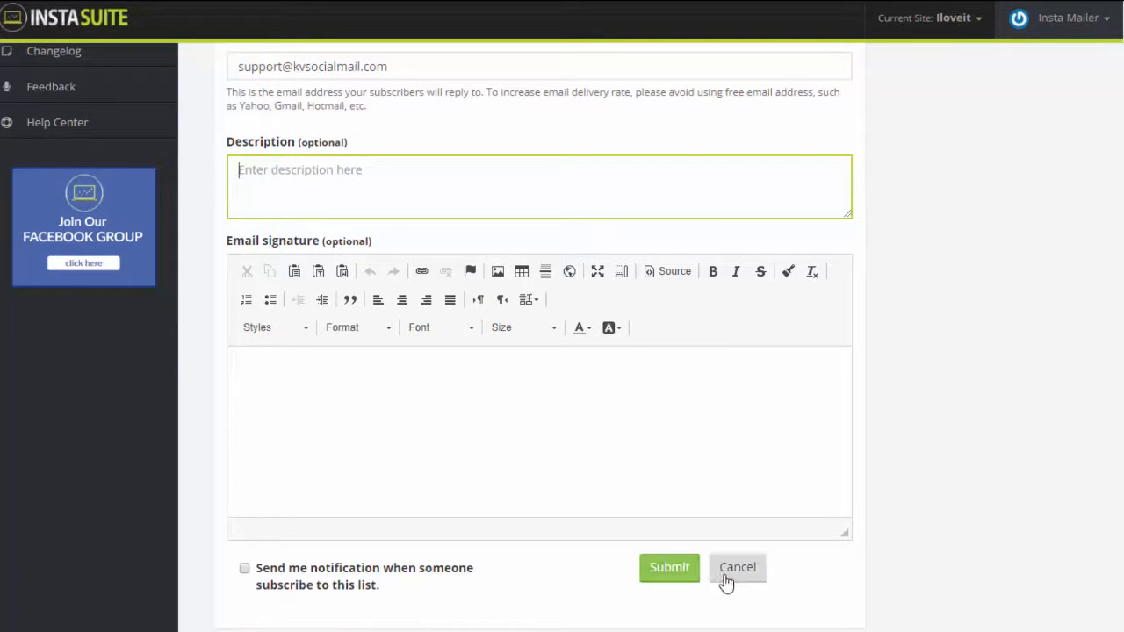
left_click(670, 577)
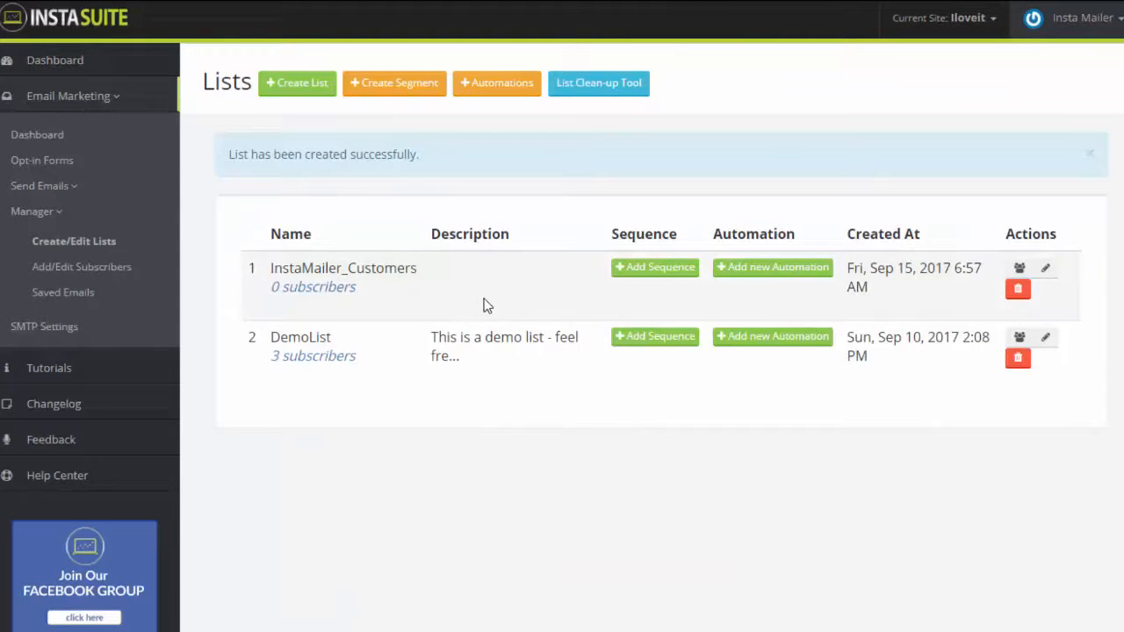
Step: Create an email sequence named "Initiation series" for DemoList, without a description
left_click(640, 277)
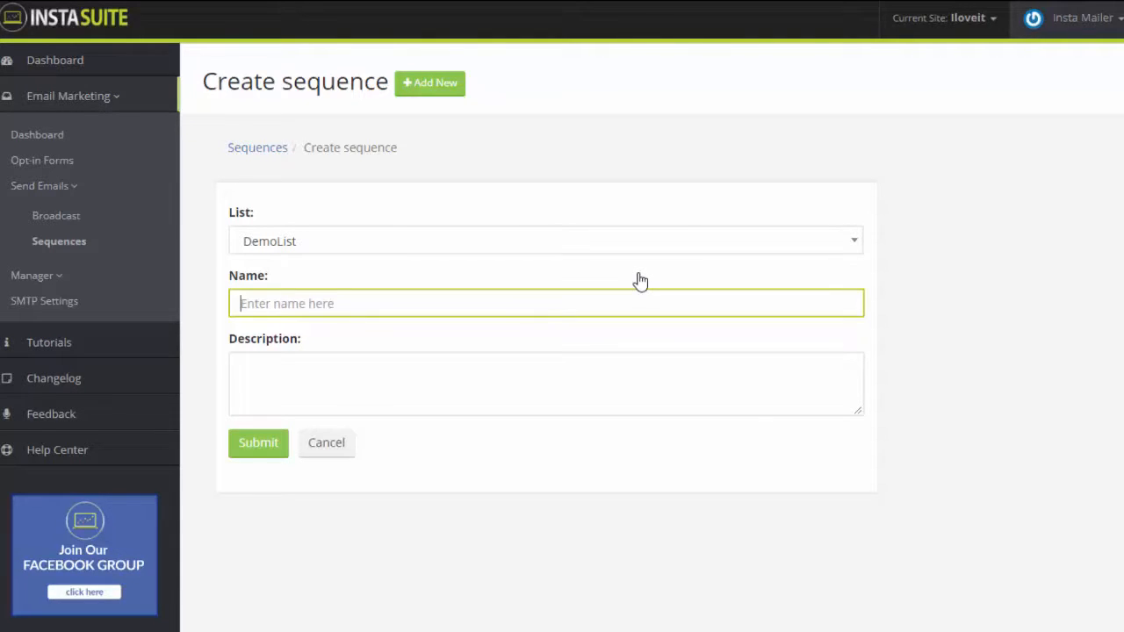
type("Initiation series")
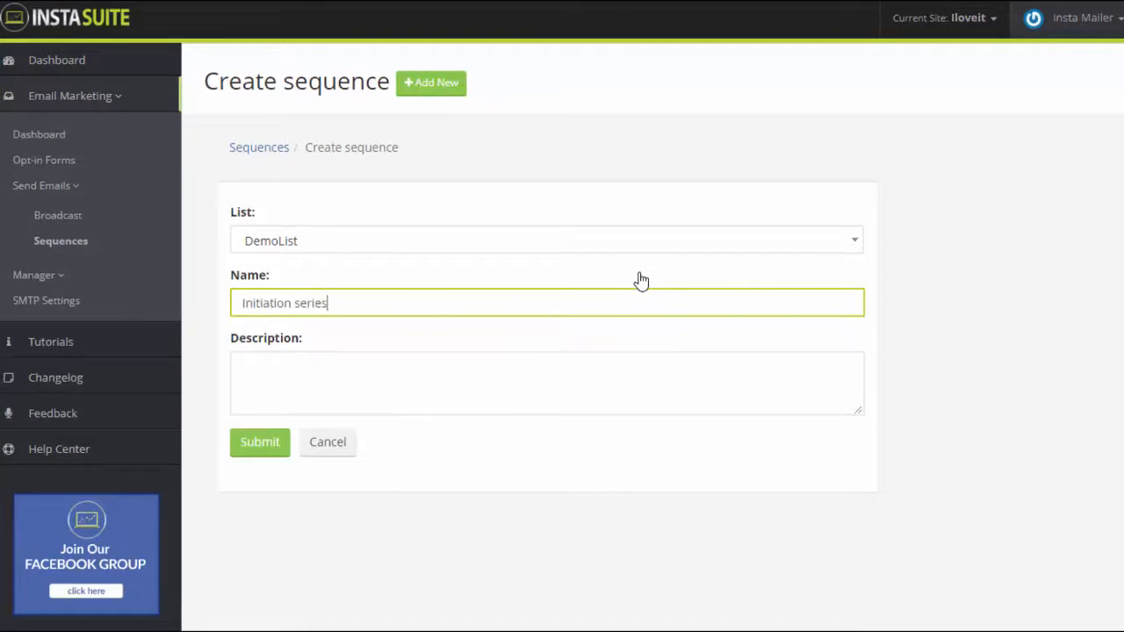
left_click(280, 448)
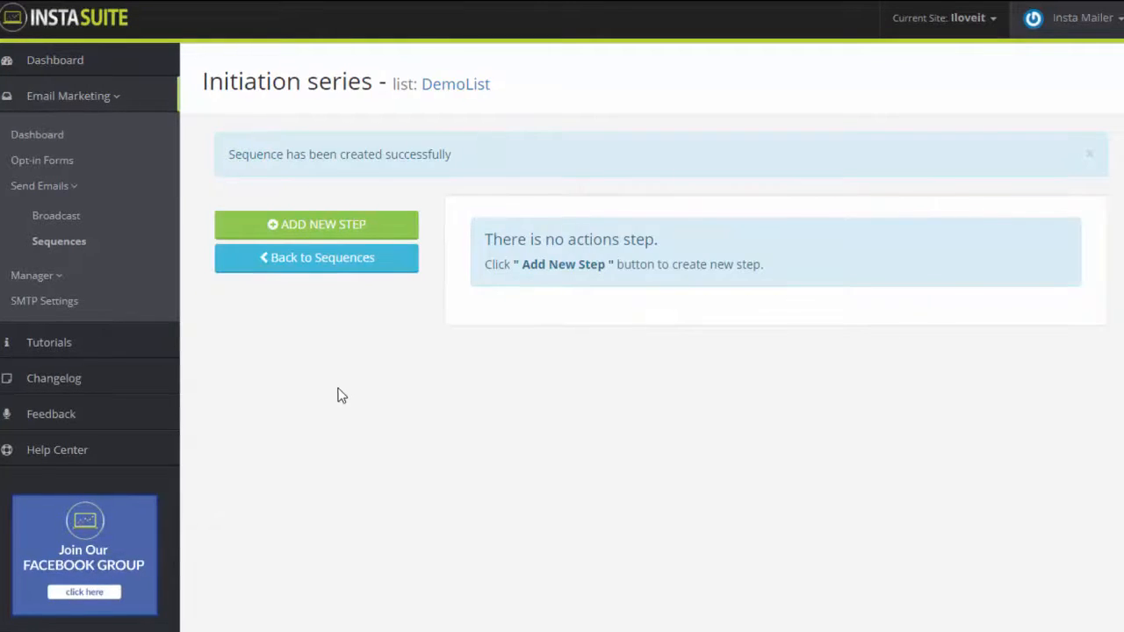
Step: Add an email step to the sequence and save it with the default trigger, empty subject and template content
left_click(401, 231)
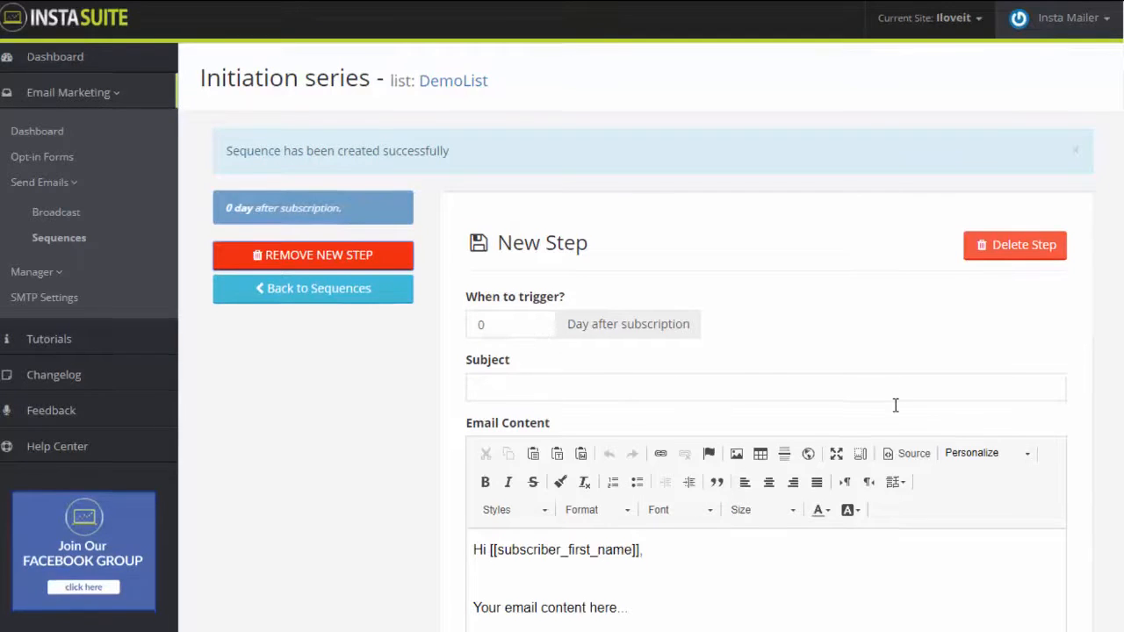
scroll(894, 409, "down", 3)
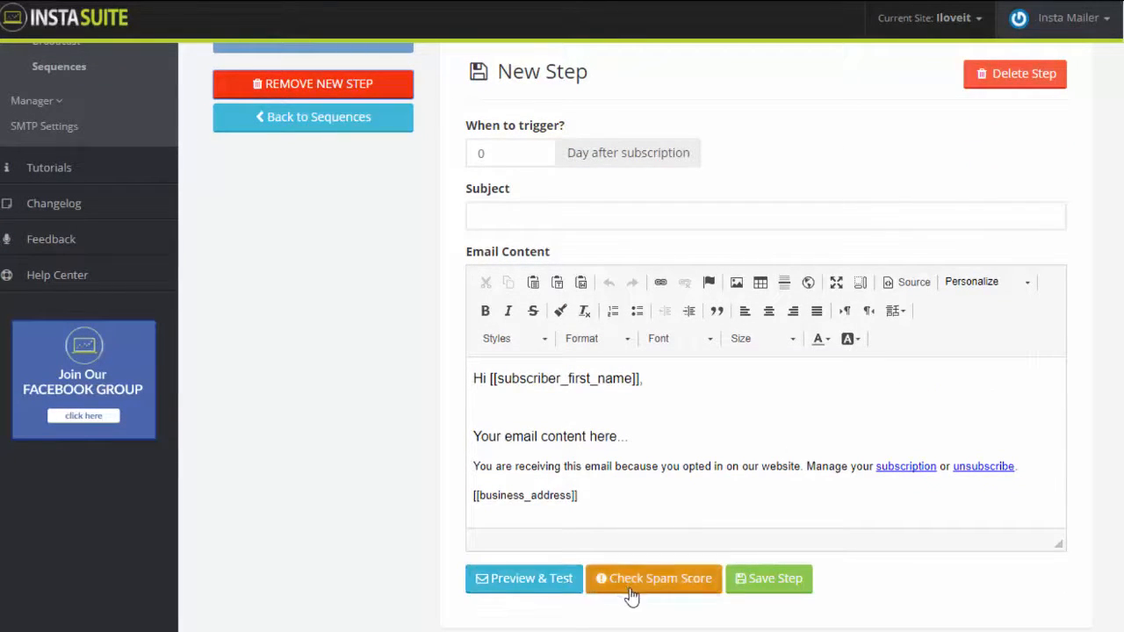
left_click(760, 579)
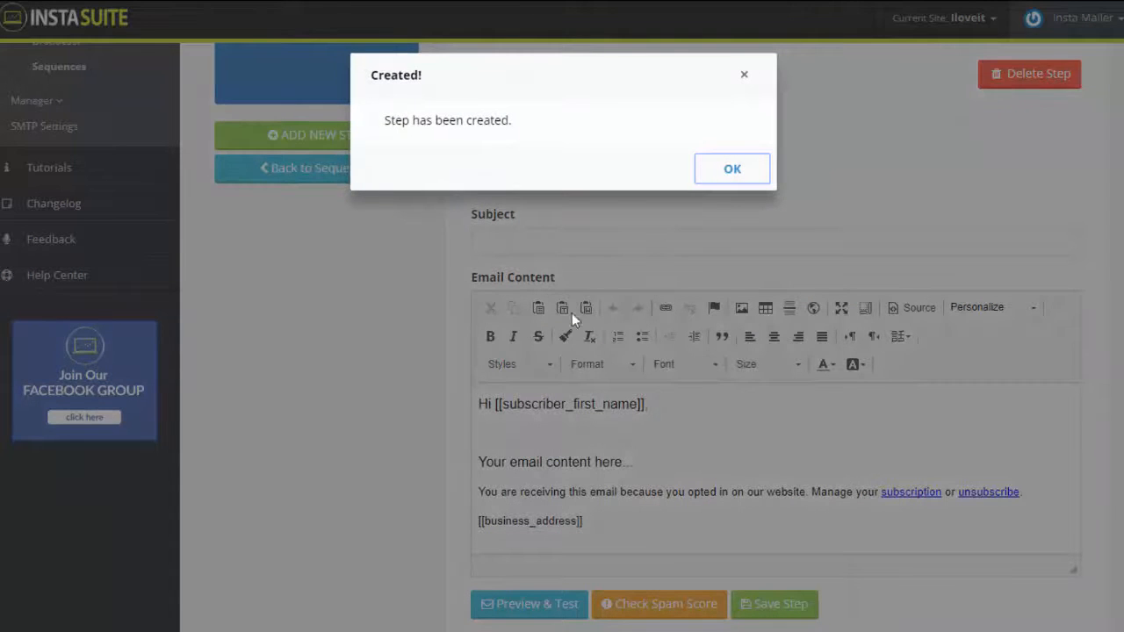
left_click(749, 176)
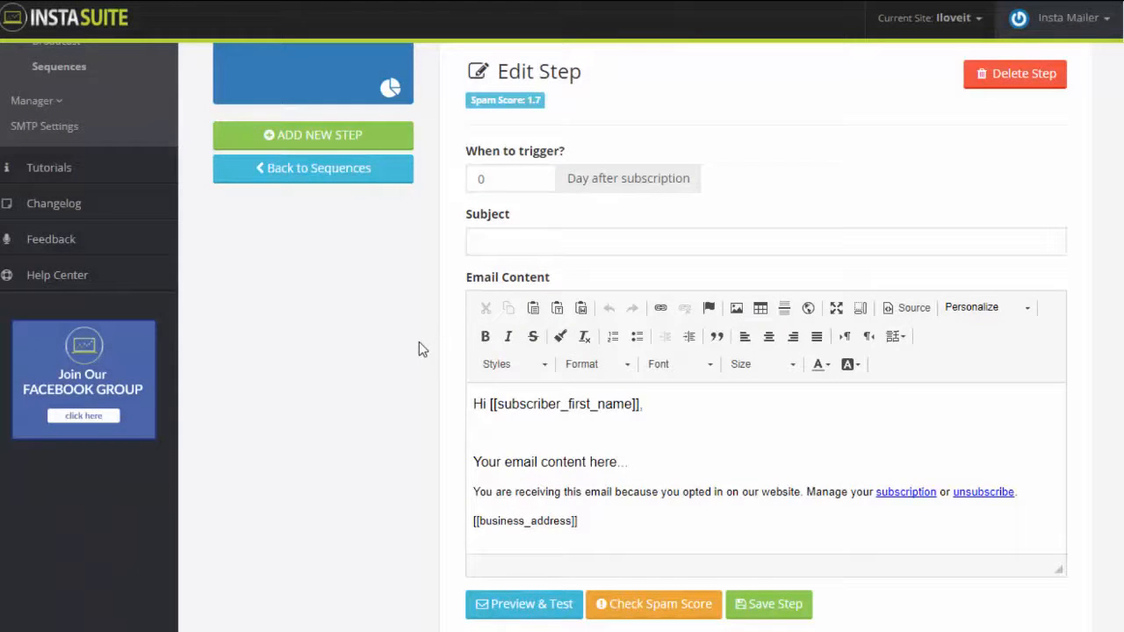
Step: View the report of the saved sequence step and return to the mailing lists overview
scroll(418, 349, "up", 2)
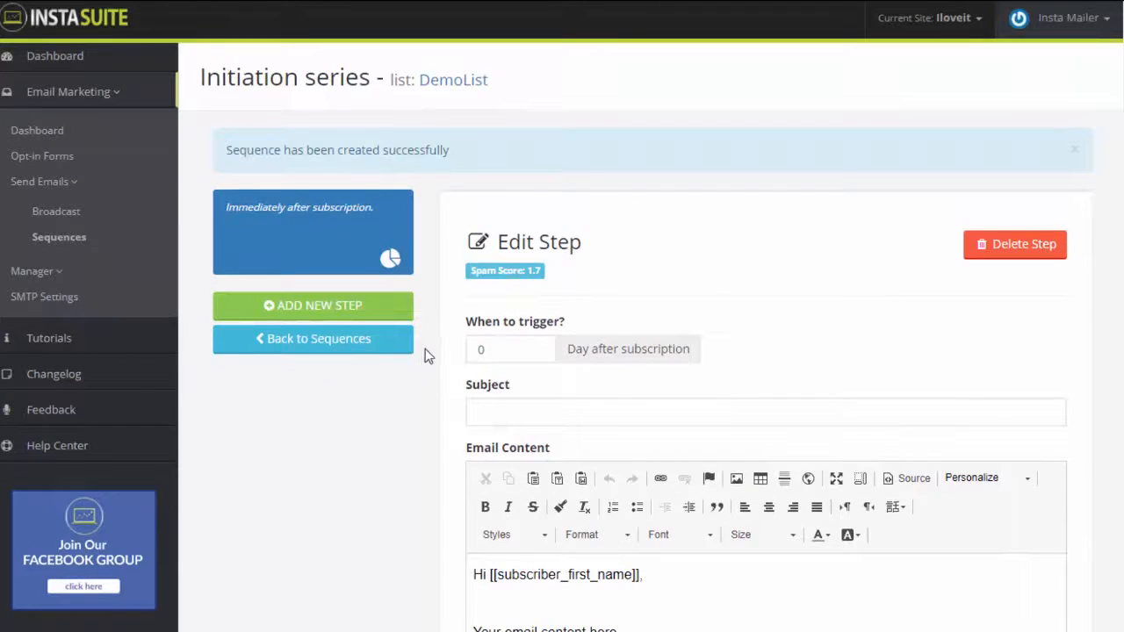
left_click(389, 260)
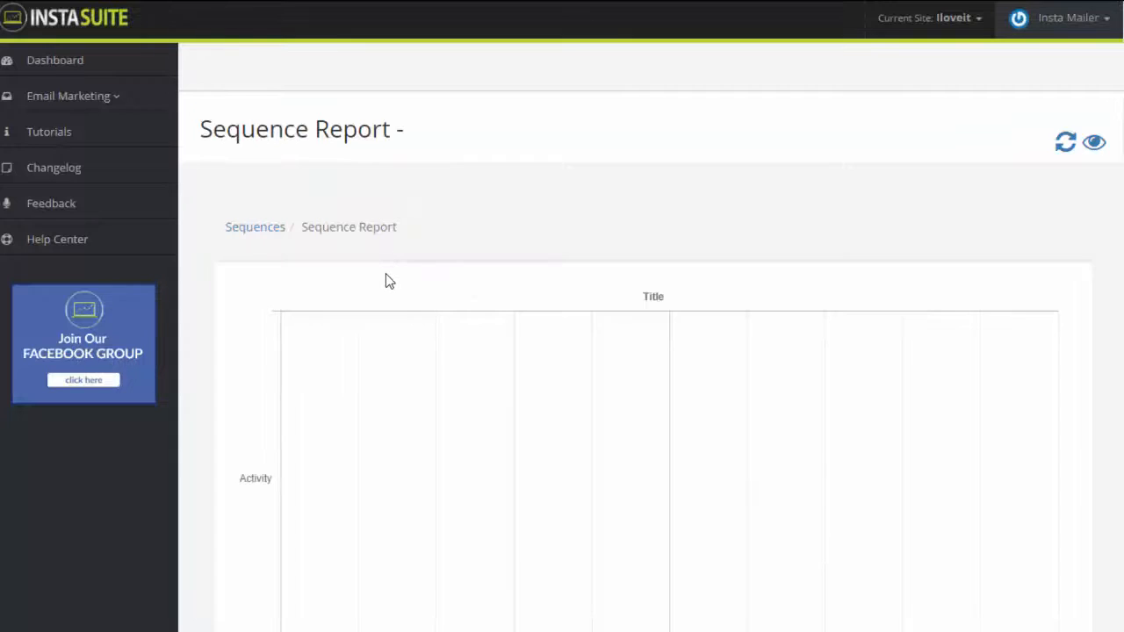
left_click(123, 100)
left_click(75, 185)
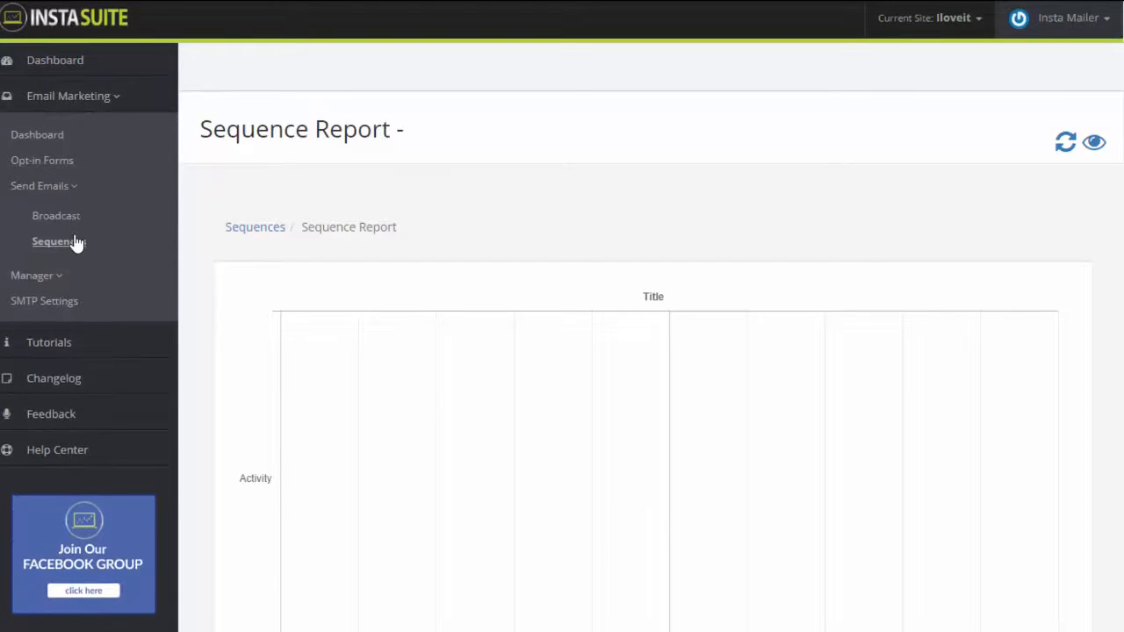
left_click(25, 275)
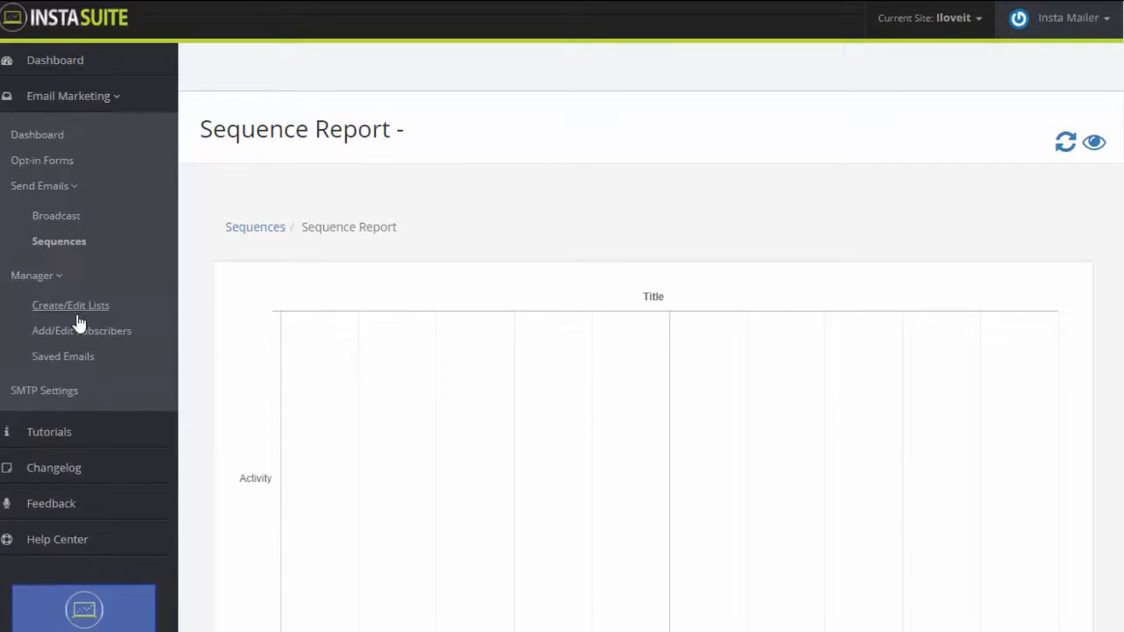
left_click(71, 306)
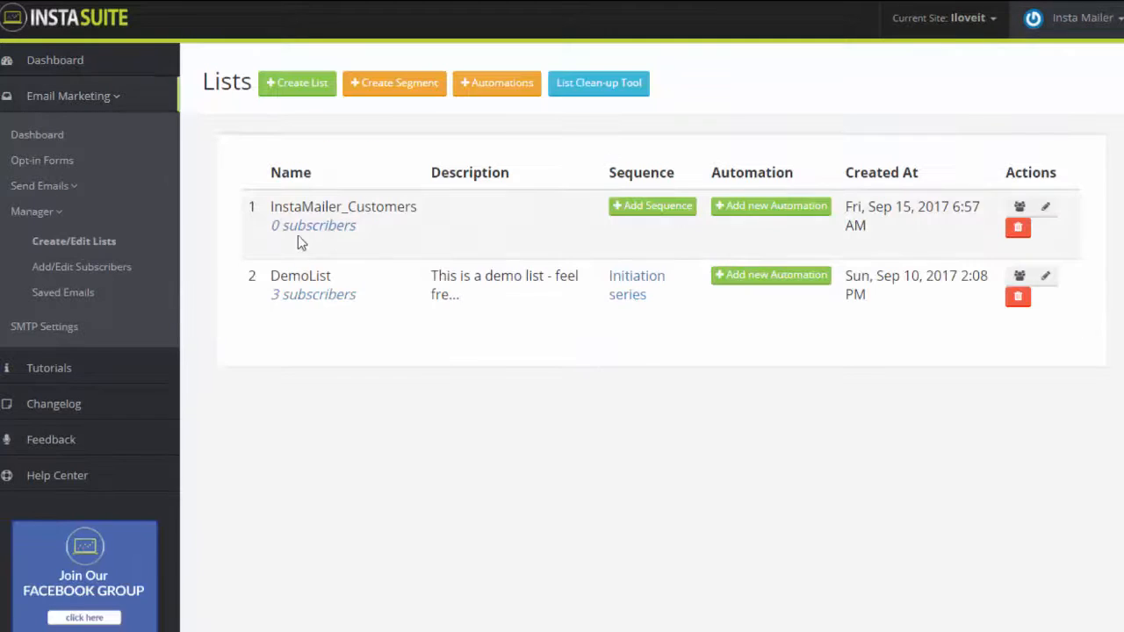
Step: Start a new segment and choose InstaMailer_Customers as the list to segment
left_click(391, 83)
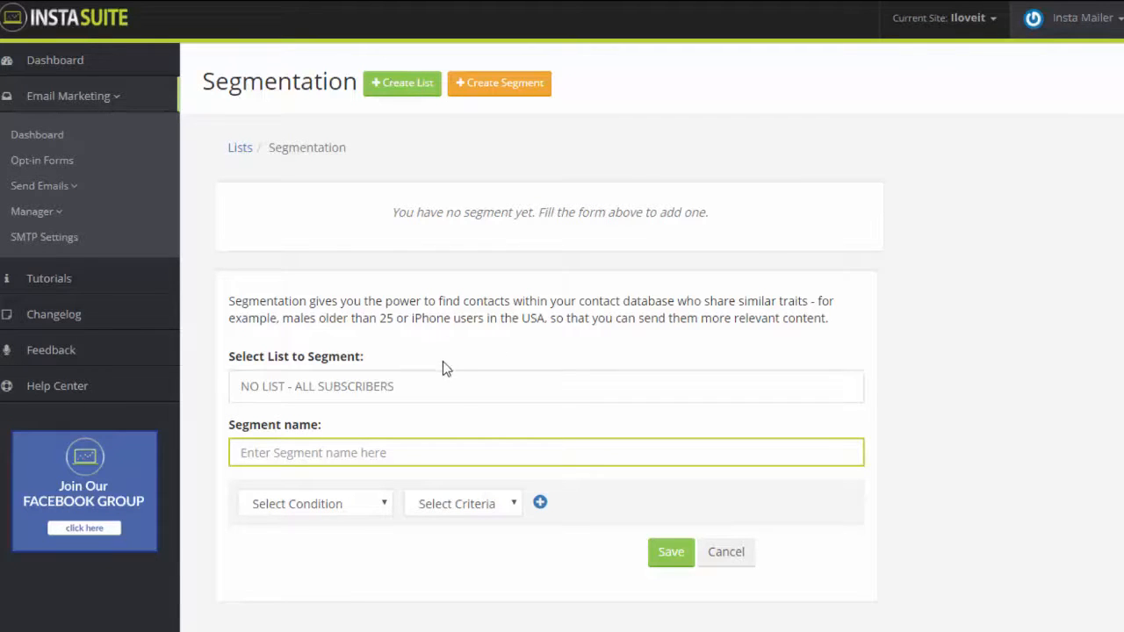
left_click(431, 391)
left_click(409, 446)
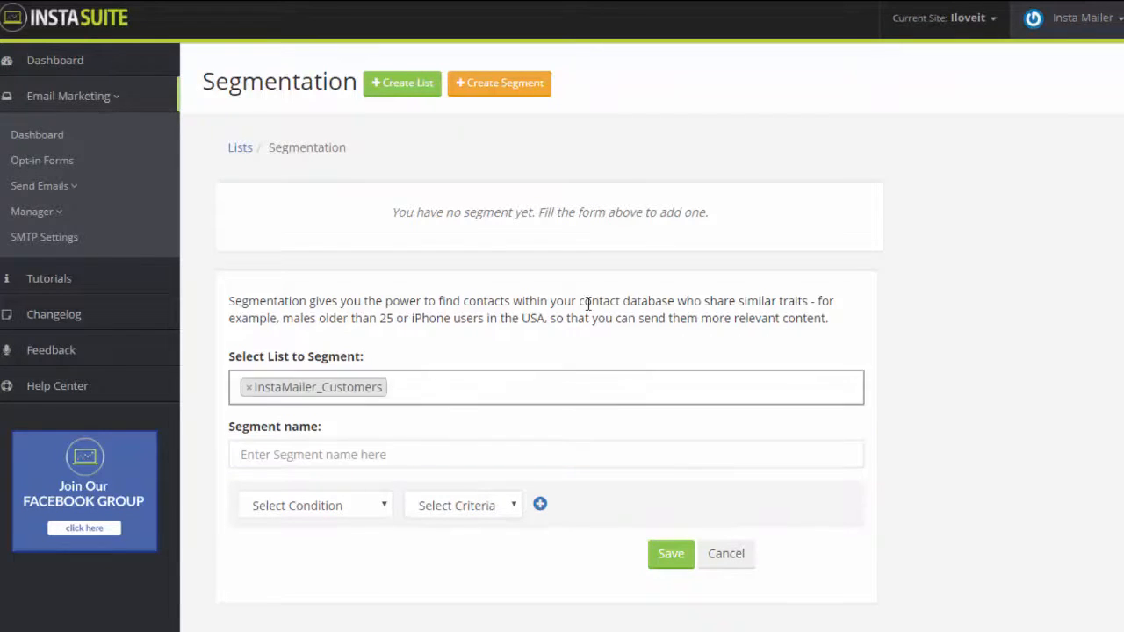
Step: Set the segment condition to Opened/Didn't open, Didn't open, "Welcome to InstaMailer", and return to the lists without saving
left_click(332, 514)
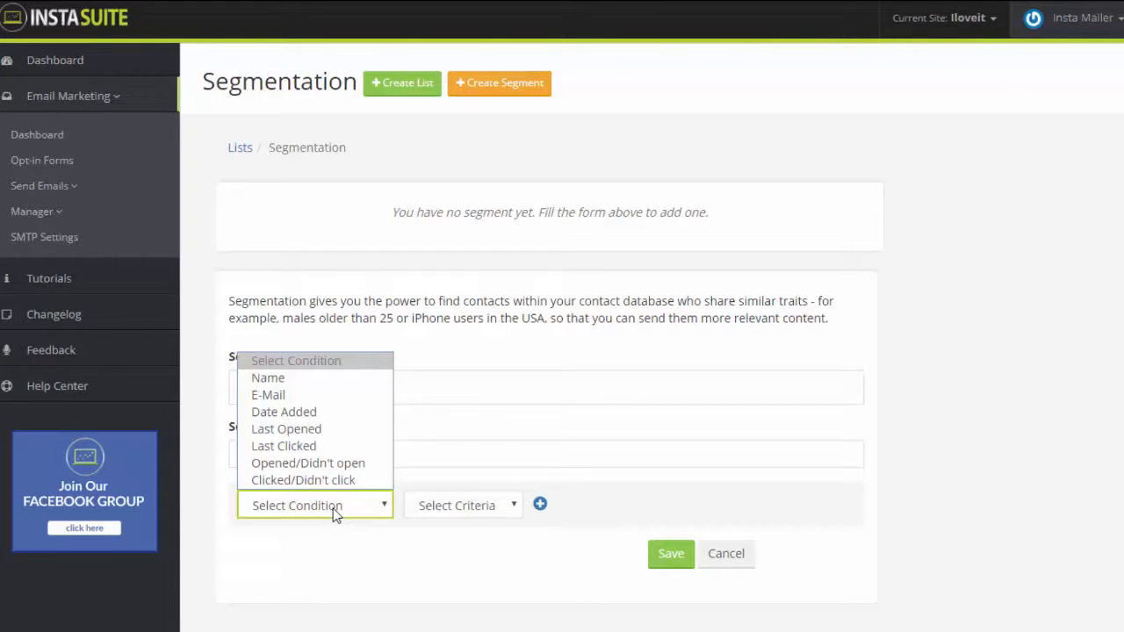
left_click(338, 463)
left_click(469, 514)
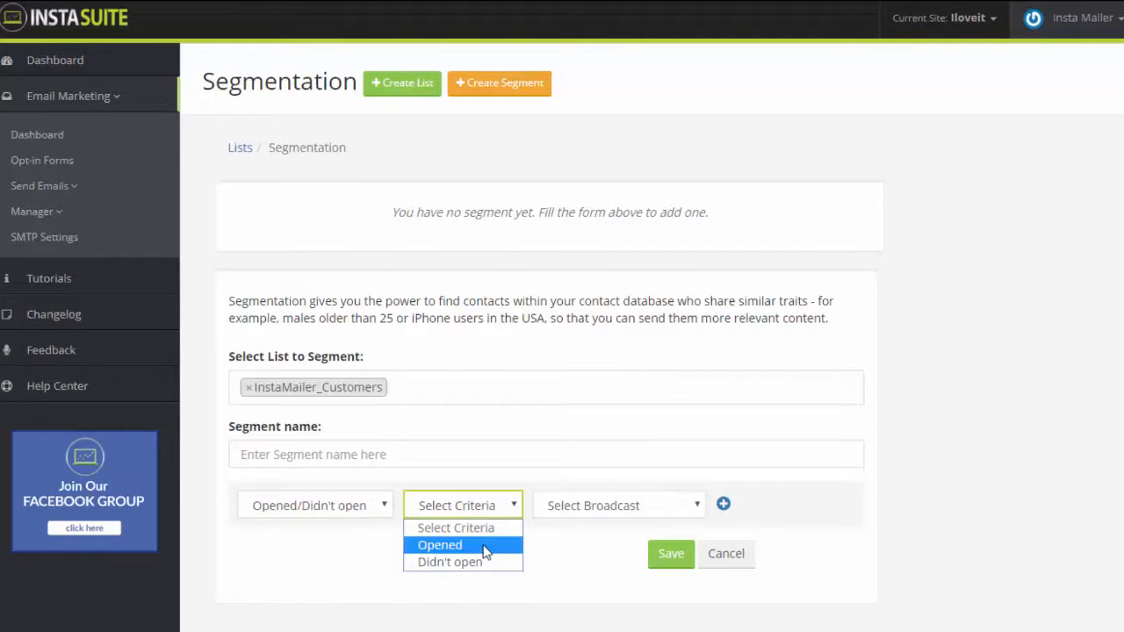
left_click(487, 564)
left_click(582, 509)
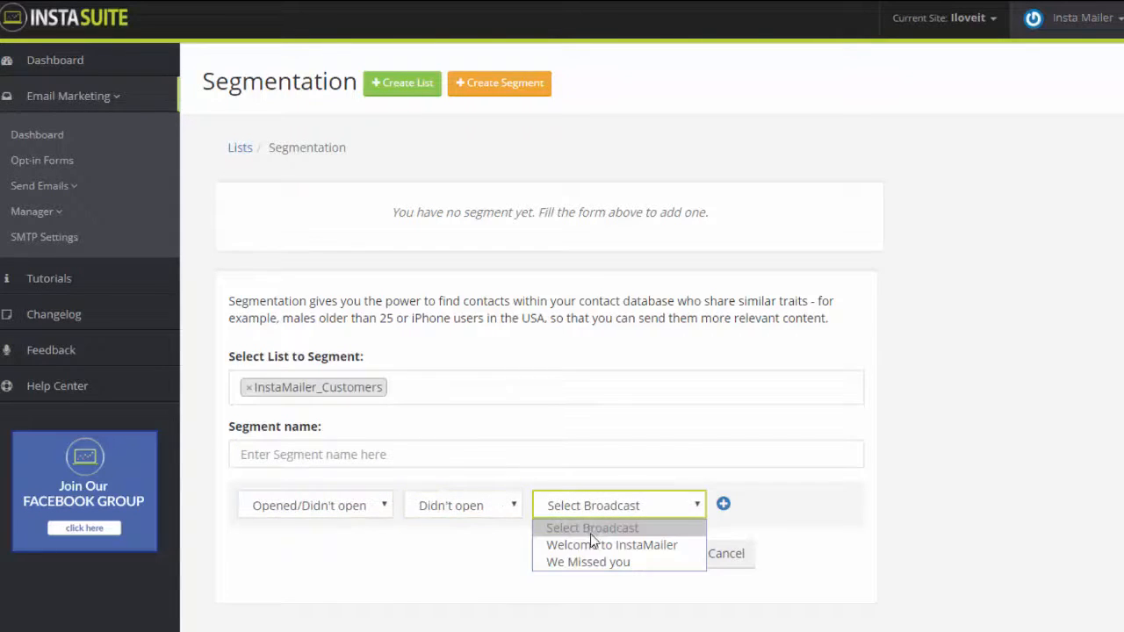
left_click(592, 546)
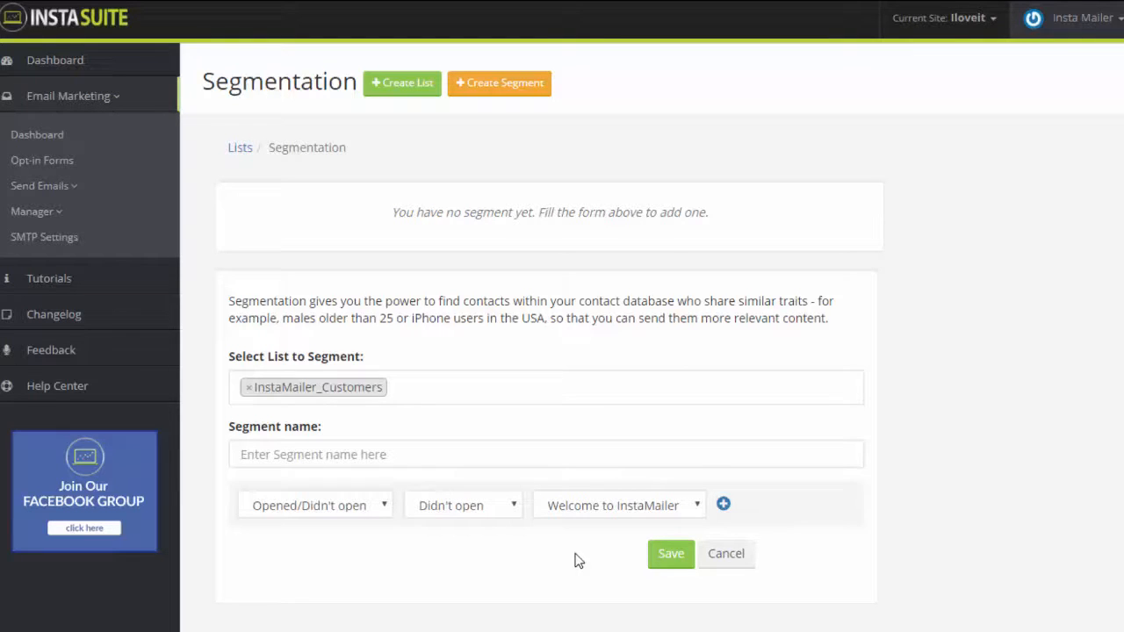
left_click(54, 214)
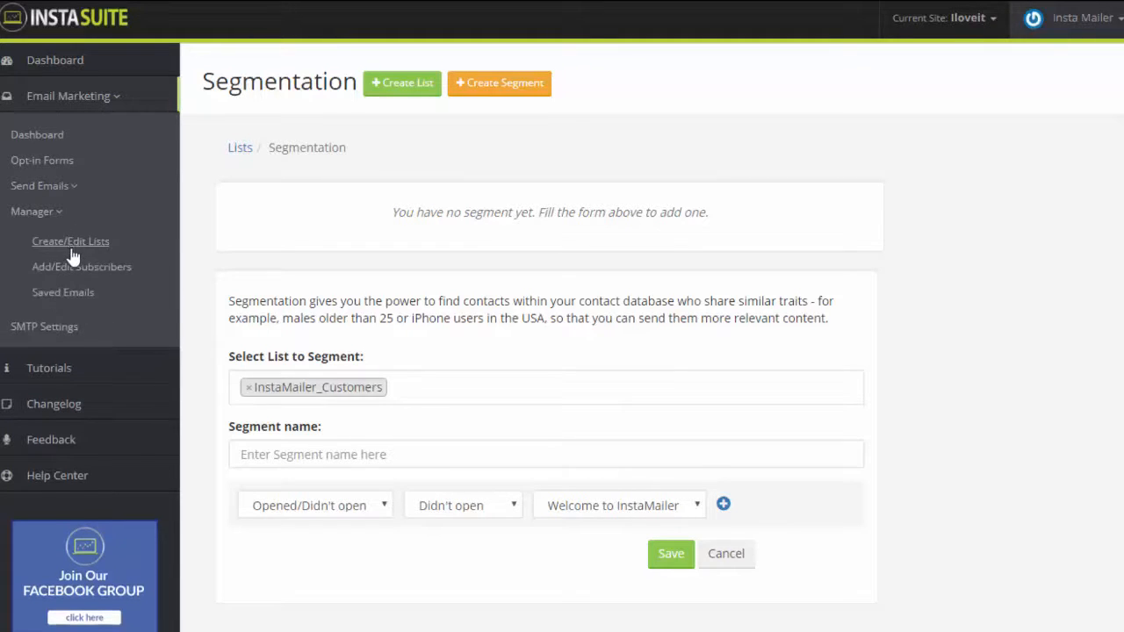
left_click(72, 250)
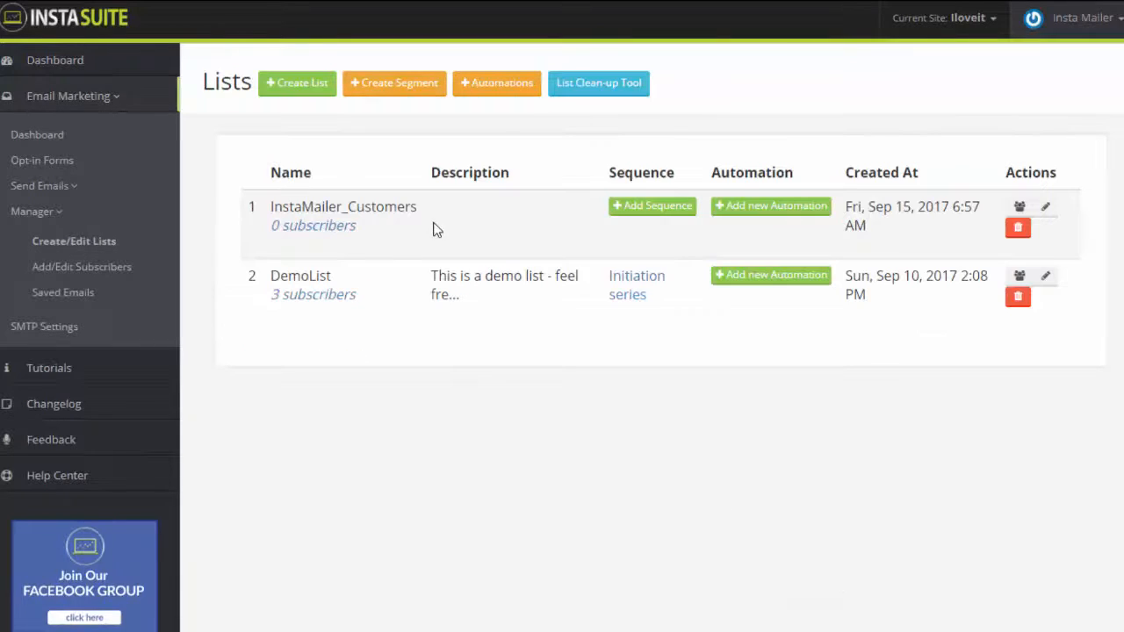
Step: Start a new mail automation for the InstaMailer_Customers list with the event "On subscriber added."
left_click(498, 95)
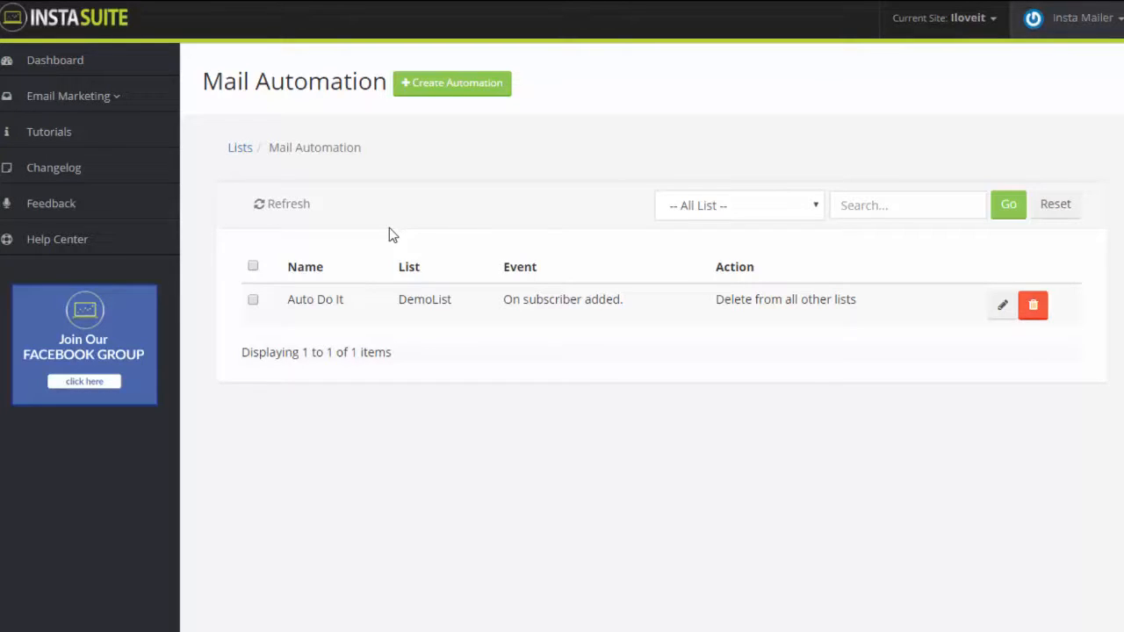
left_click(443, 84)
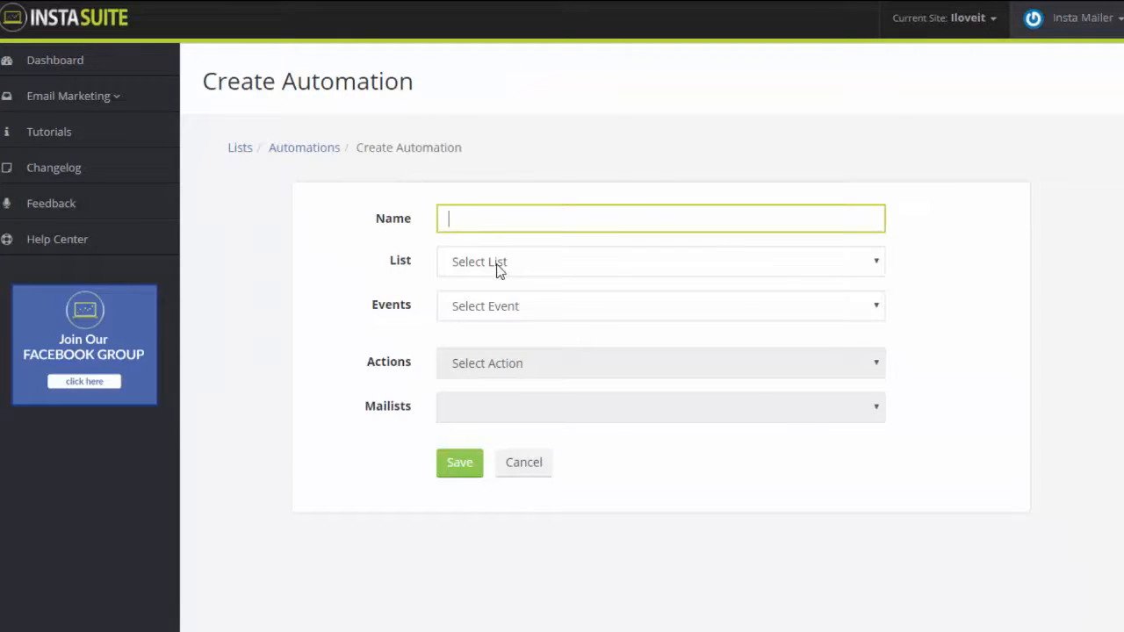
left_click(496, 263)
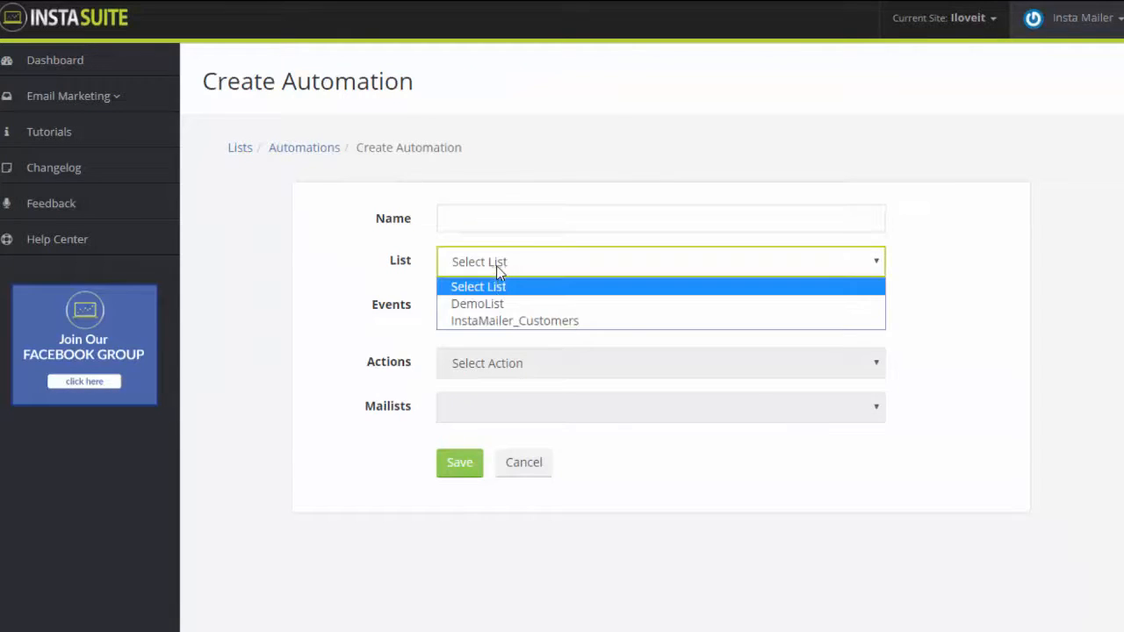
left_click(507, 323)
left_click(498, 311)
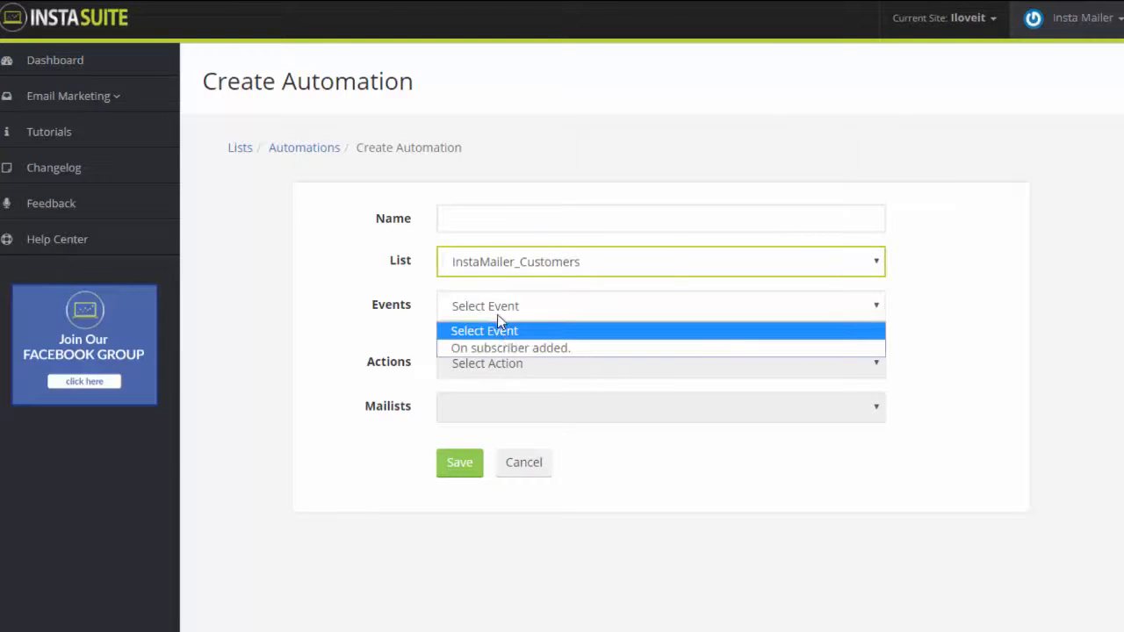
left_click(508, 350)
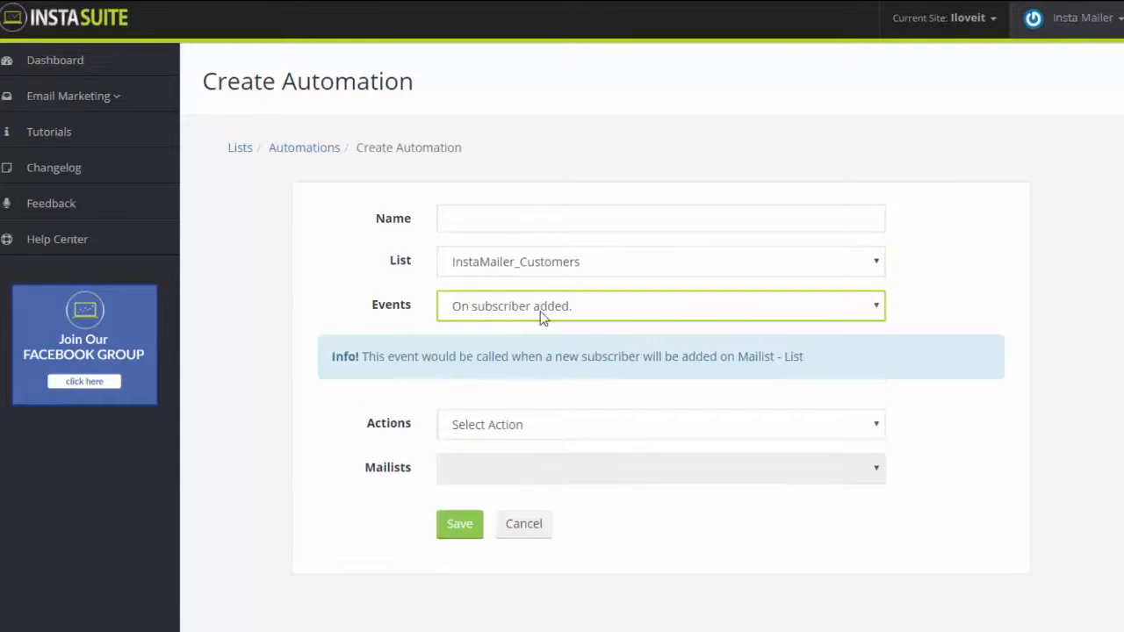
Step: Set the automation's action to "Delete from selected lists" with DemoList as the mailing list, and return to the lists without saving
left_click(525, 425)
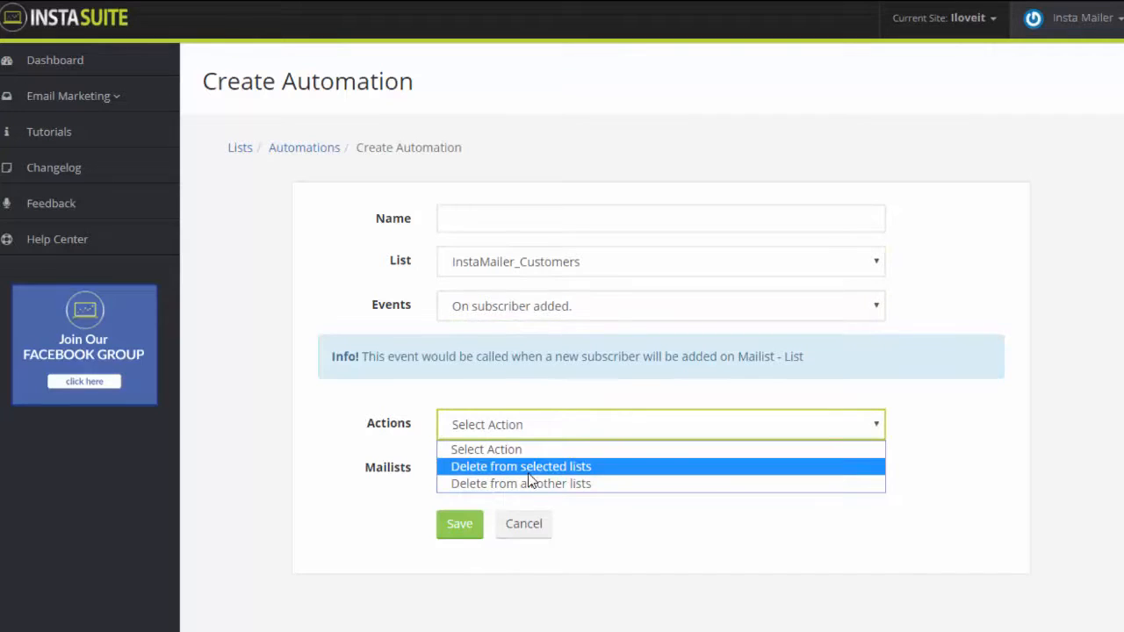
left_click(557, 472)
left_click(550, 472)
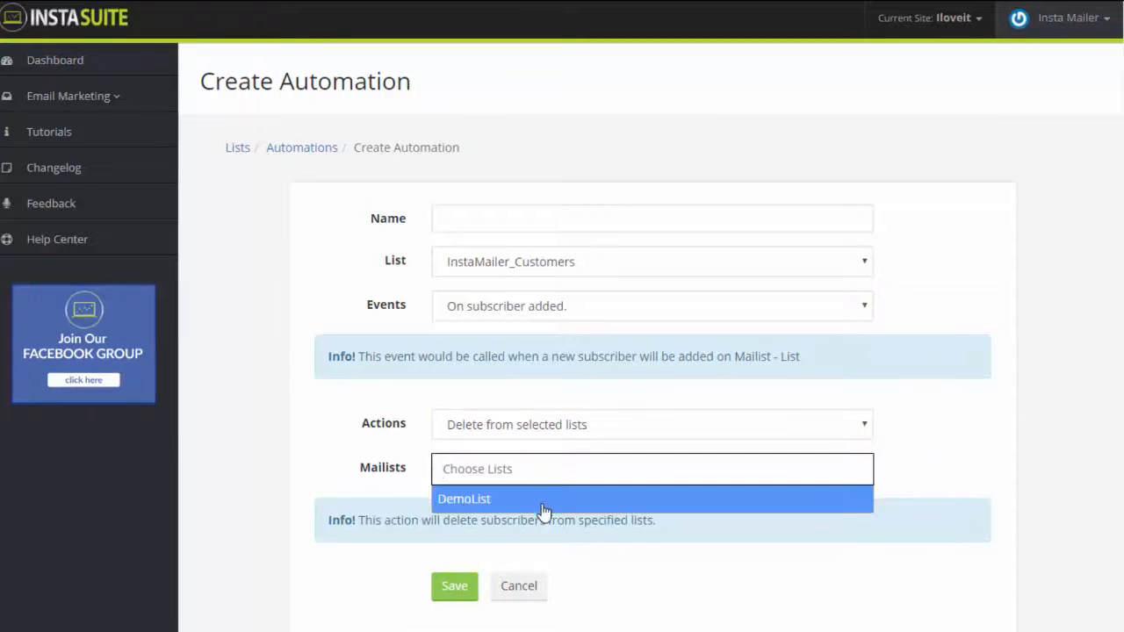
left_click(541, 497)
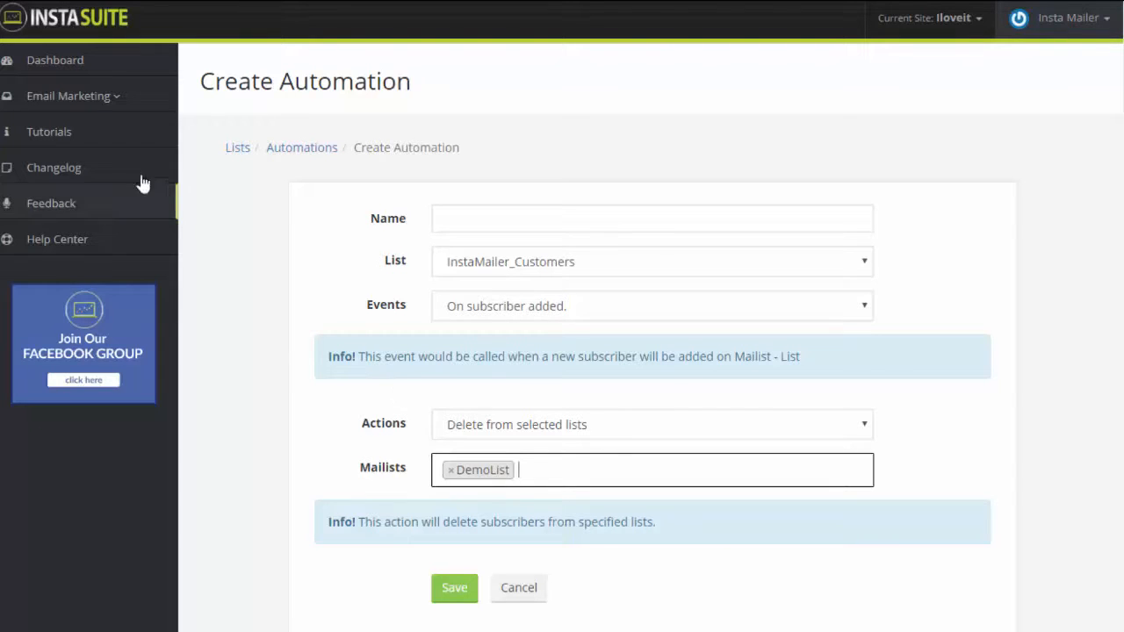
left_click(103, 98)
left_click(78, 216)
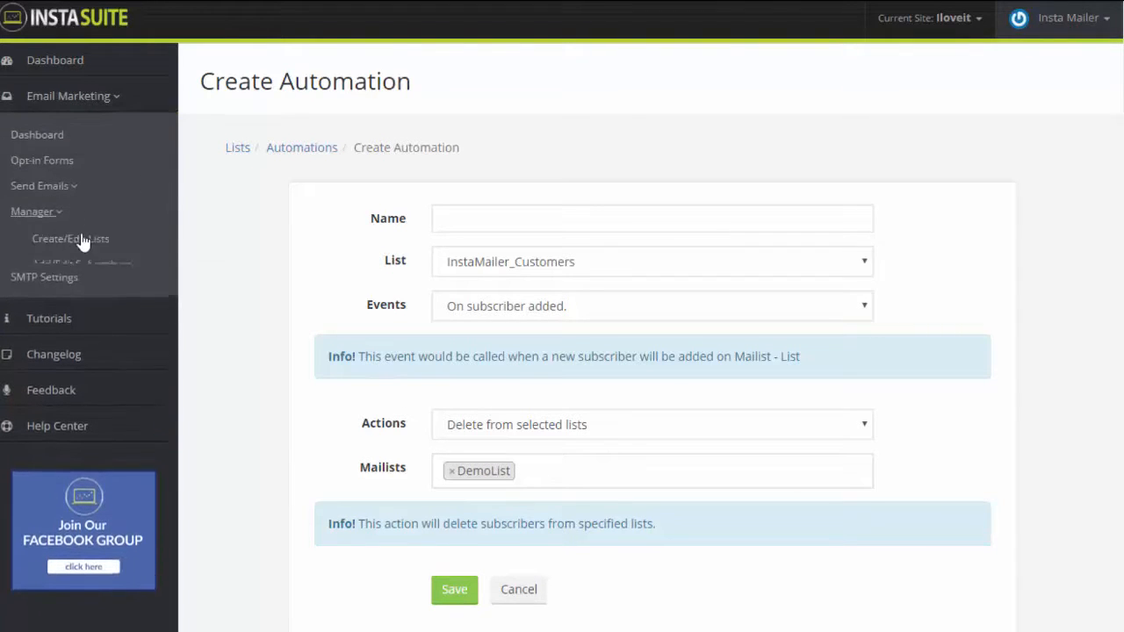
left_click(90, 242)
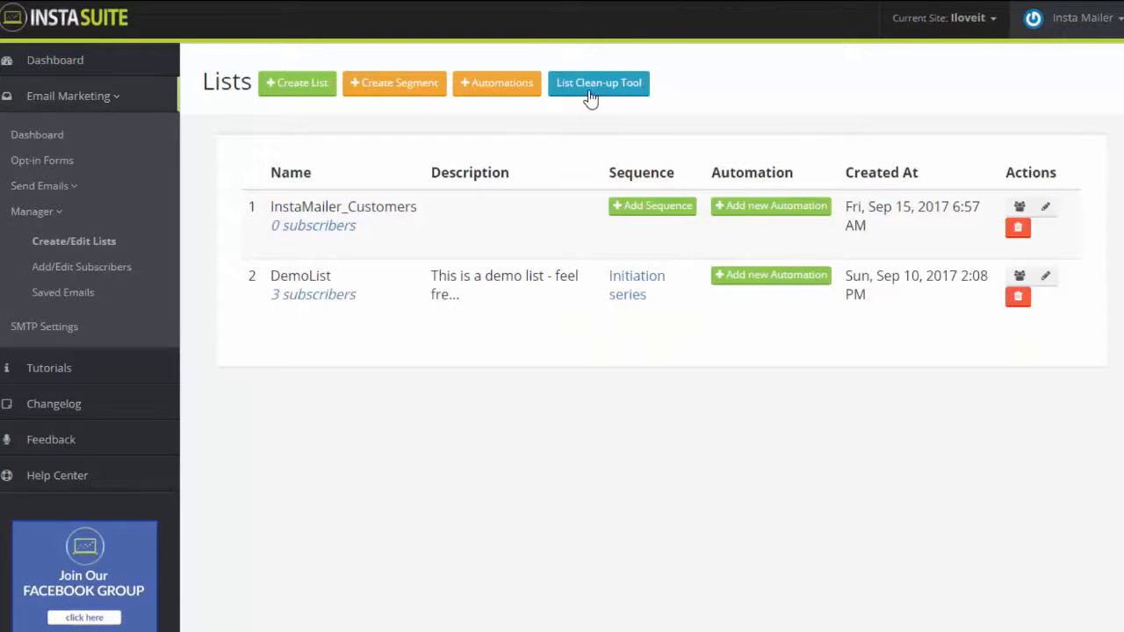
Step: Open the List Clean-up Tool and set it to Move subscribers matching the "Not Opened OR clicked" condition
left_click(591, 94)
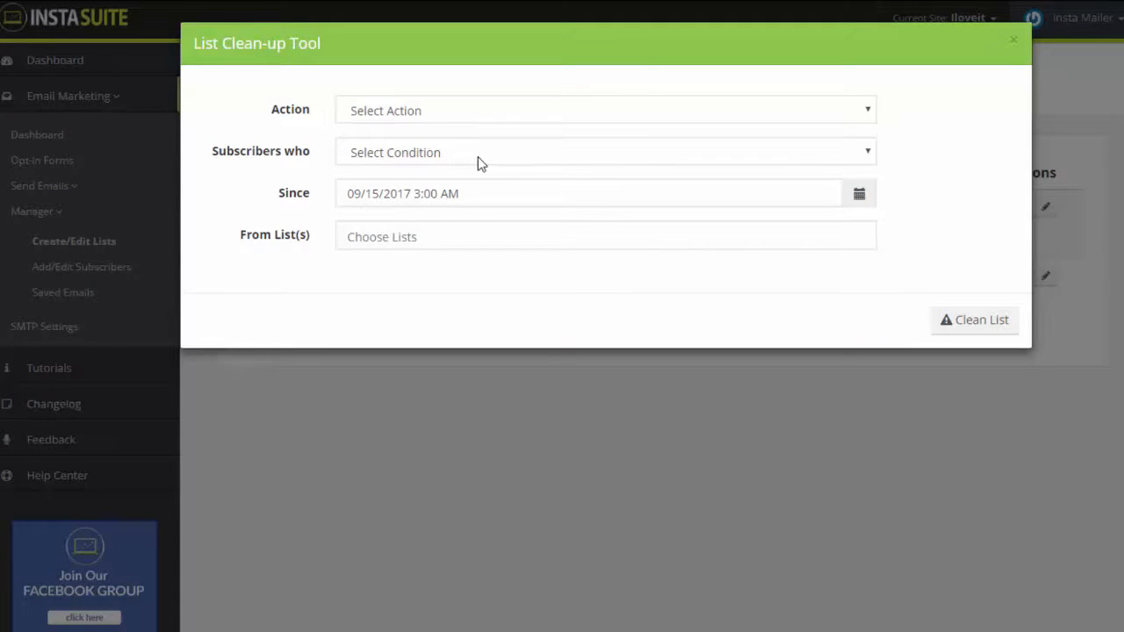
left_click(447, 119)
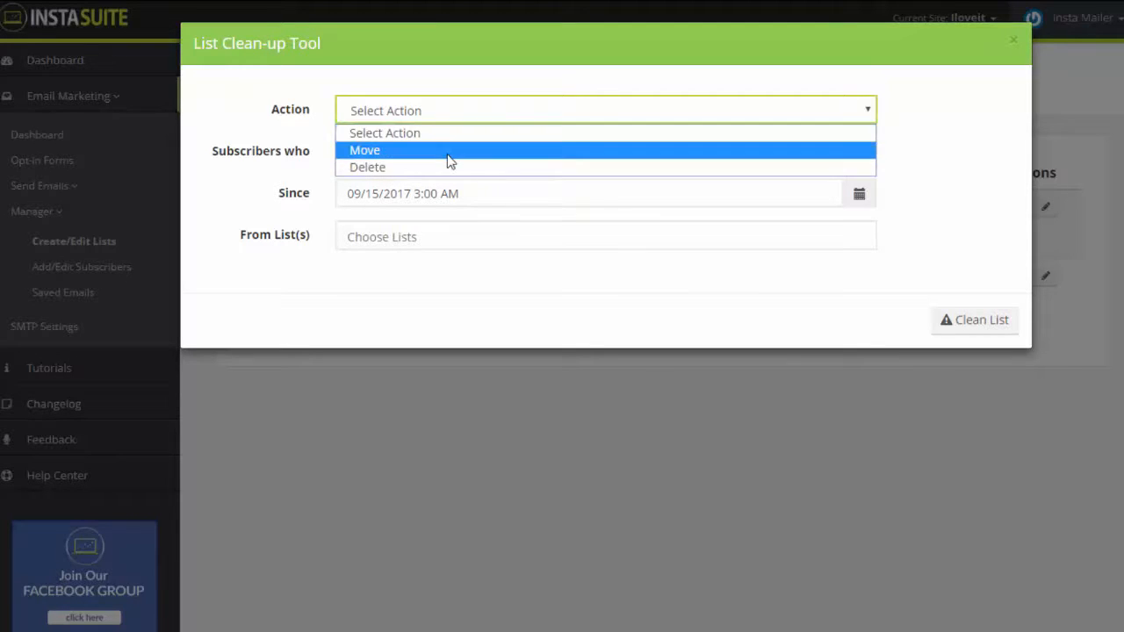
left_click(449, 161)
left_click(439, 157)
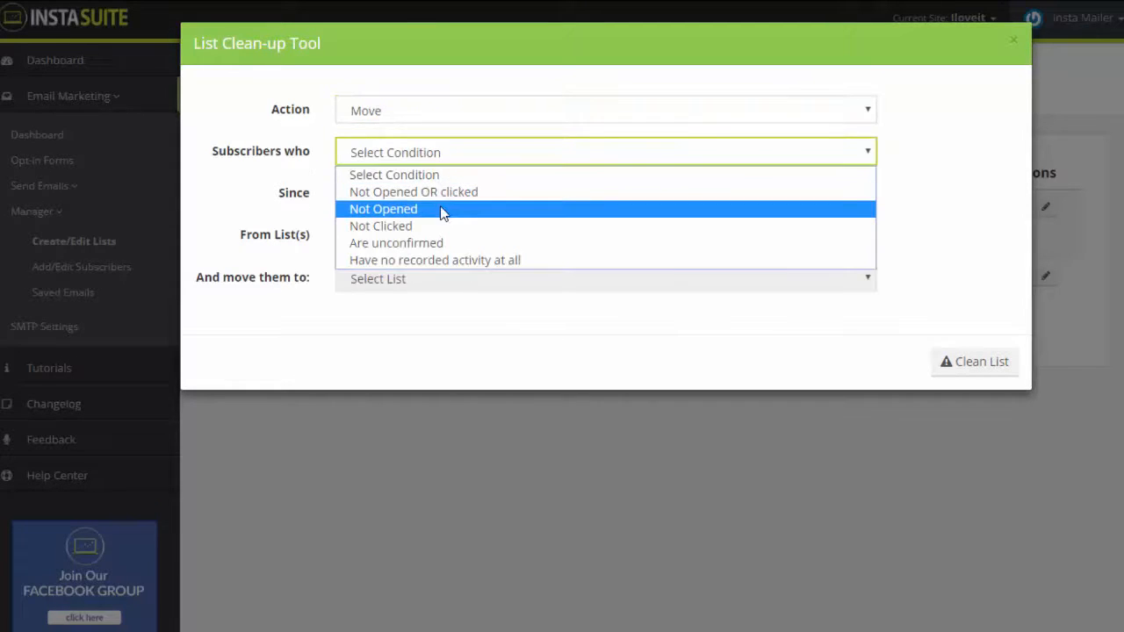
left_click(446, 192)
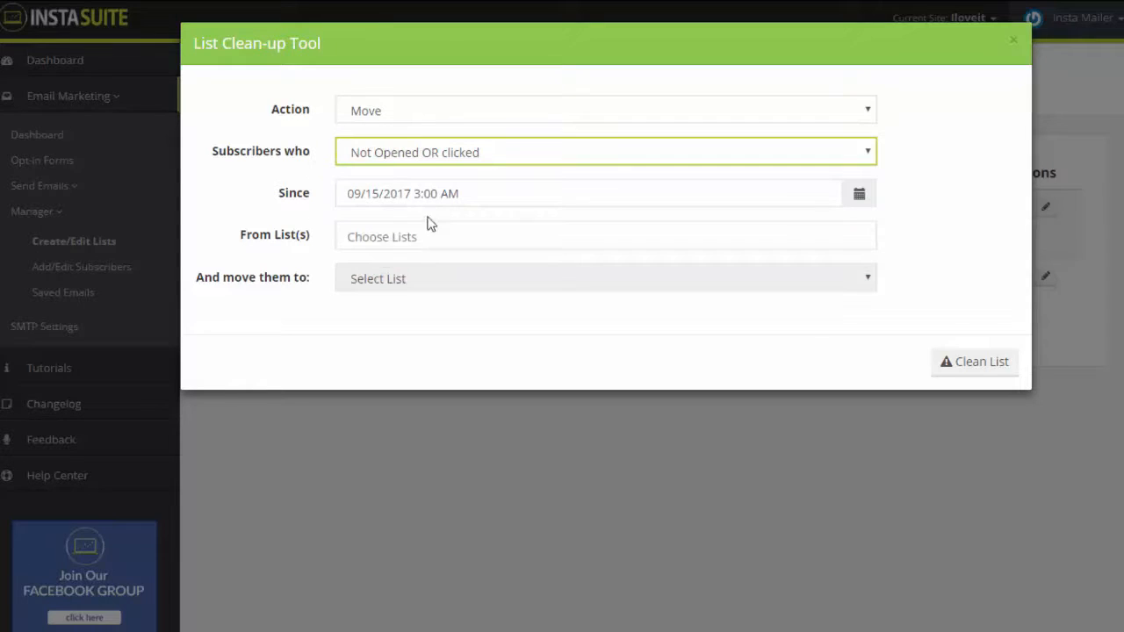
Step: Choose InstaMailer_Customers as the source list and DemoList as the destination, and close the clean-up tool without cleaning
left_click(514, 226)
left_click(477, 290)
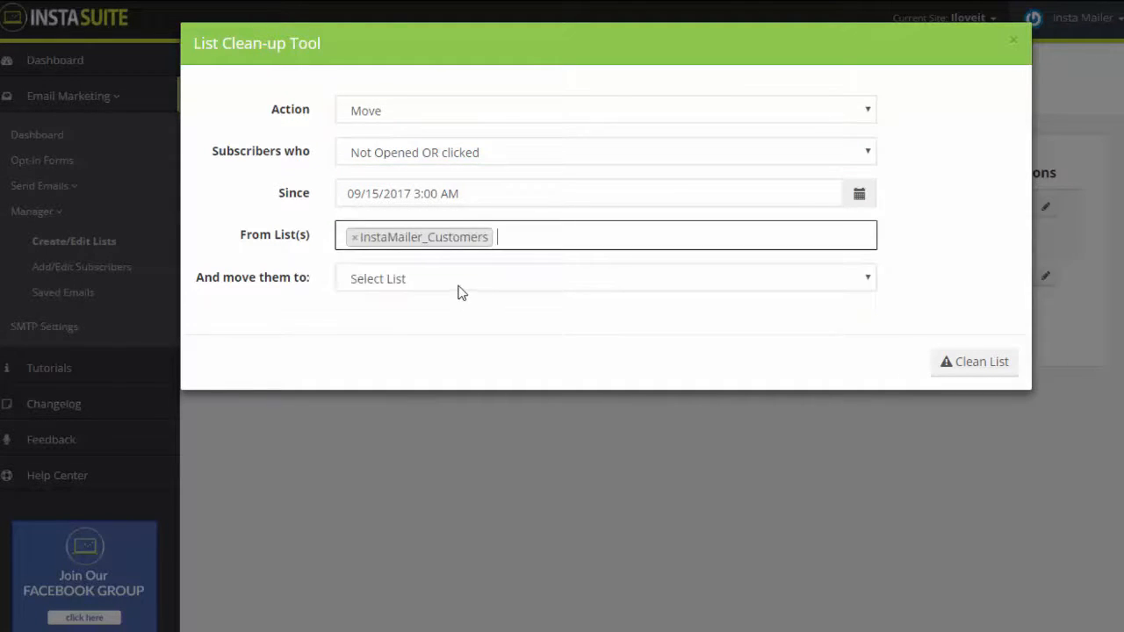
left_click(458, 283)
left_click(450, 322)
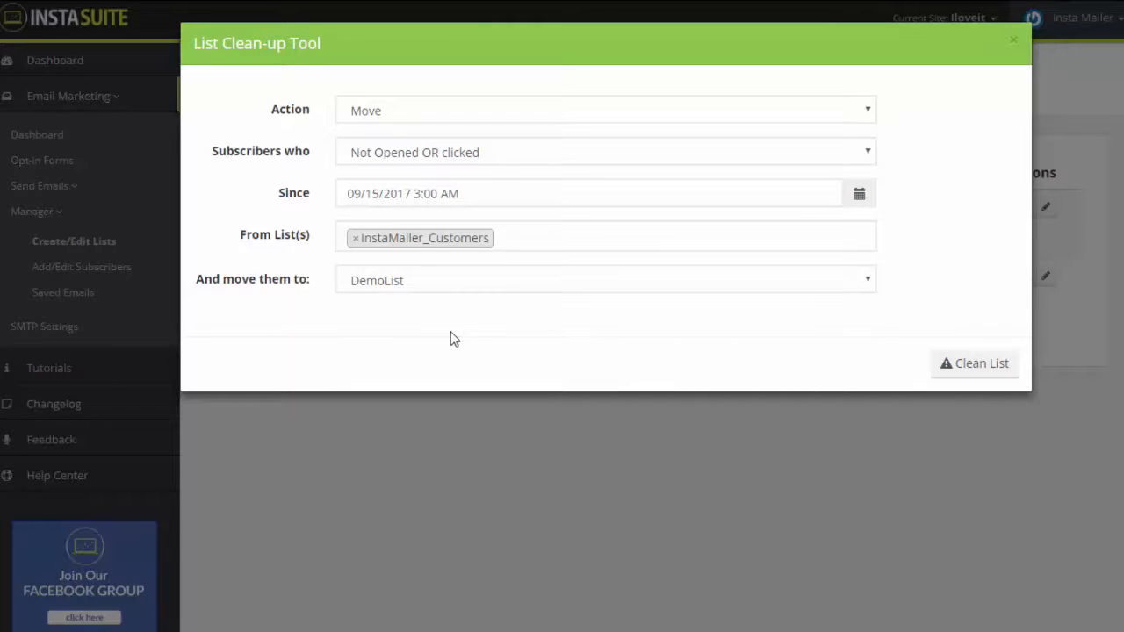
left_click(1013, 42)
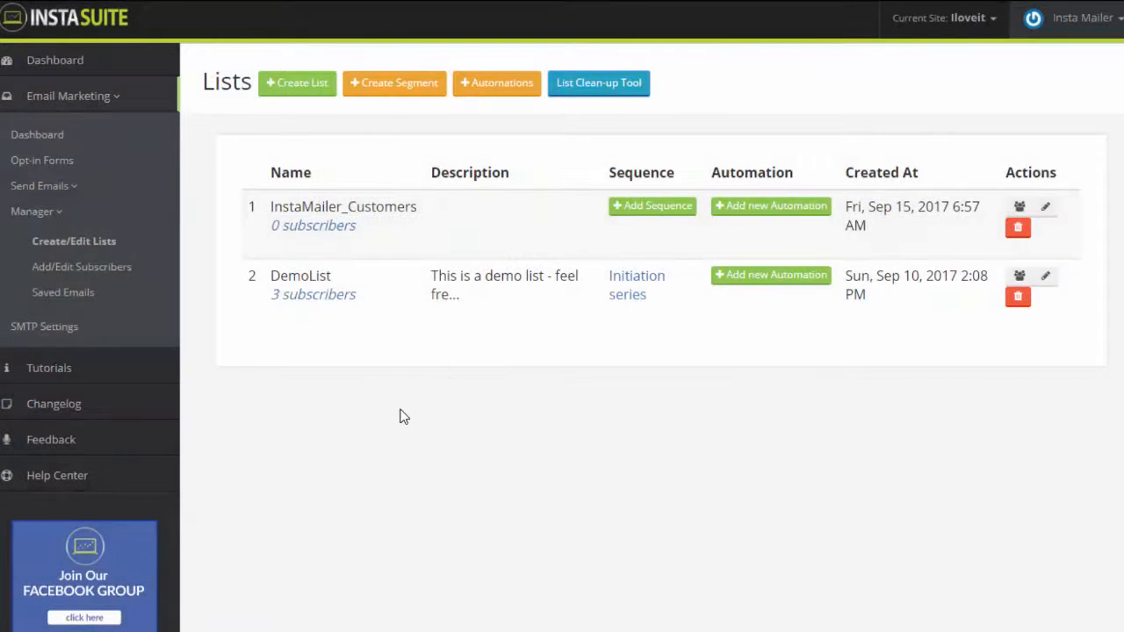
Step: Open the subscriber import and compare the Manual and Upload CSV/TXT source types, ending on Manual
left_click(81, 270)
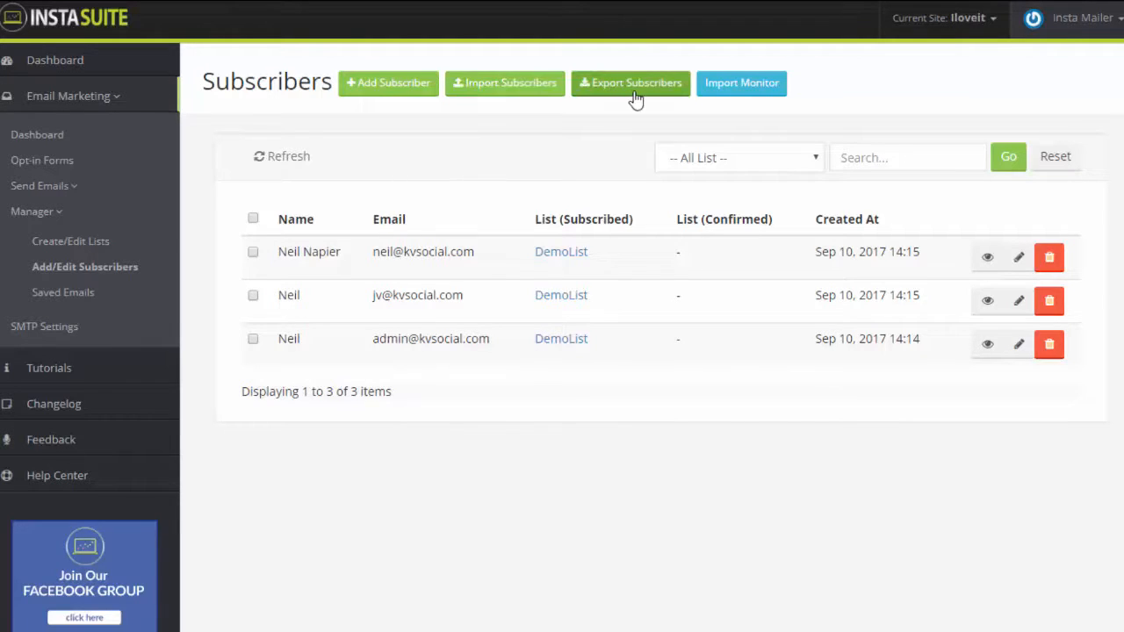
left_click(546, 91)
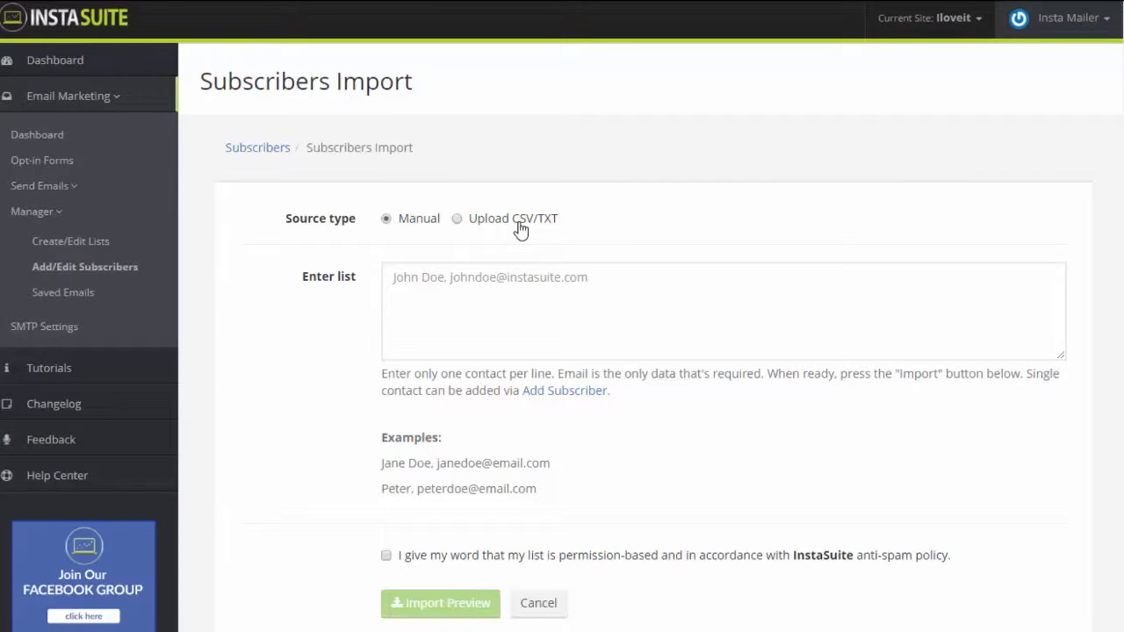
left_click(477, 305)
left_click(462, 220)
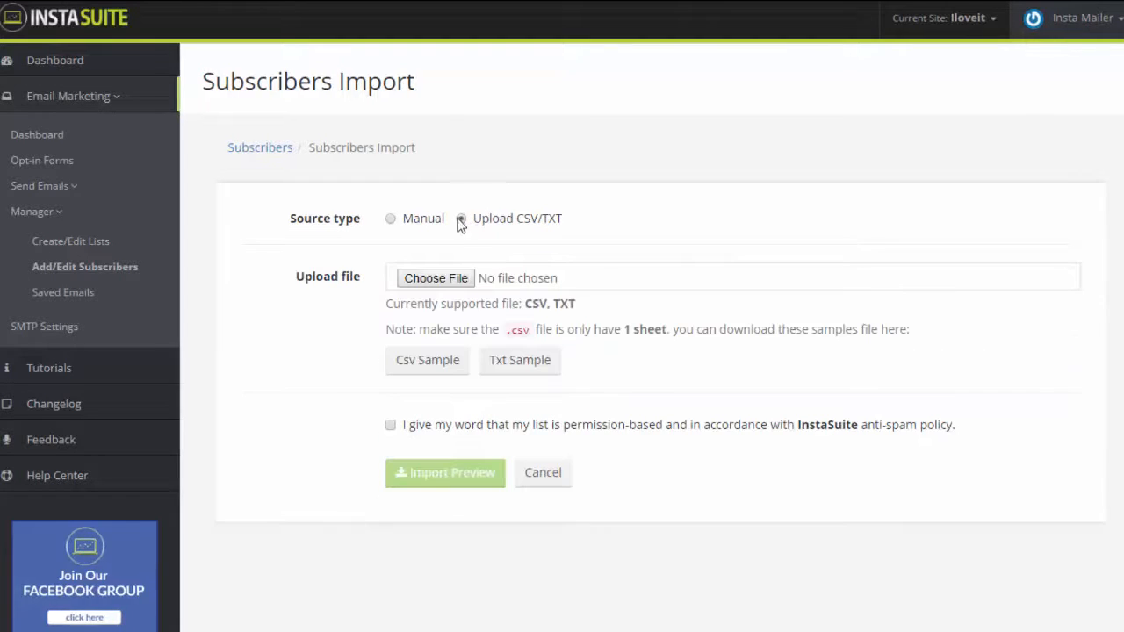
left_click(390, 221)
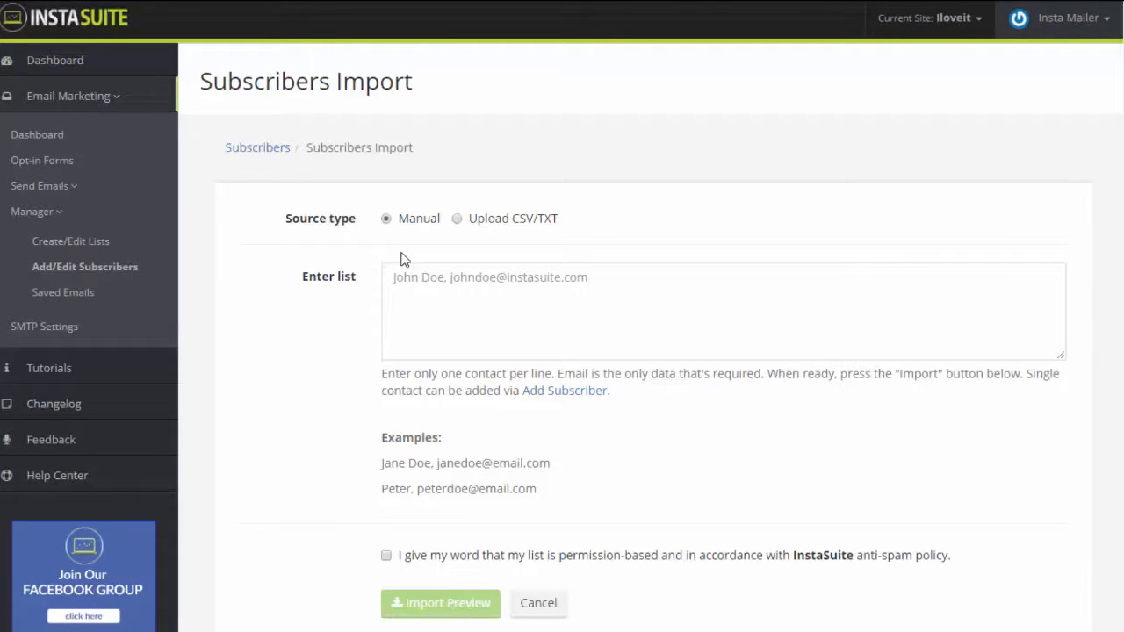
Step: View the saved email templates and check the default SMTP choice in the SMTP settings, keeping mailgun selected
left_click(87, 300)
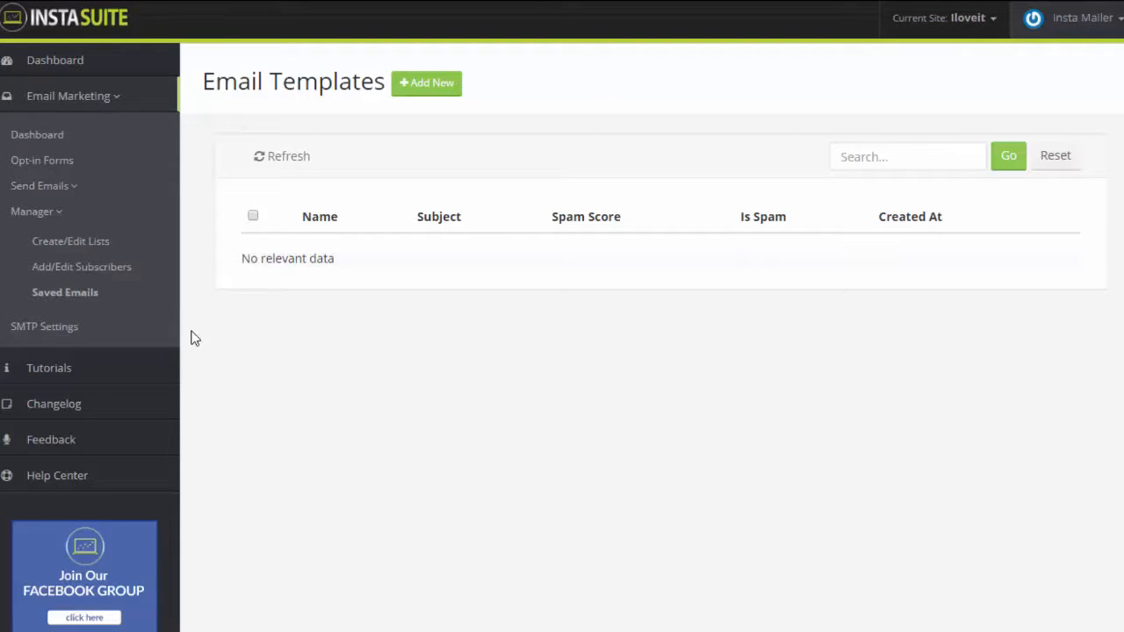
left_click(73, 335)
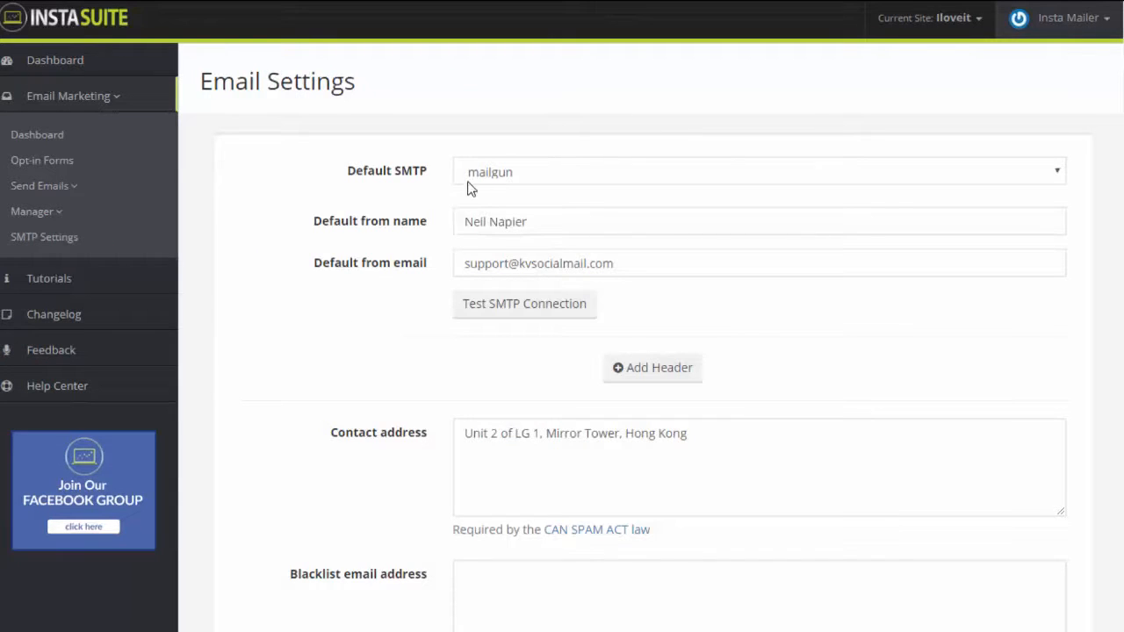
left_click(487, 174)
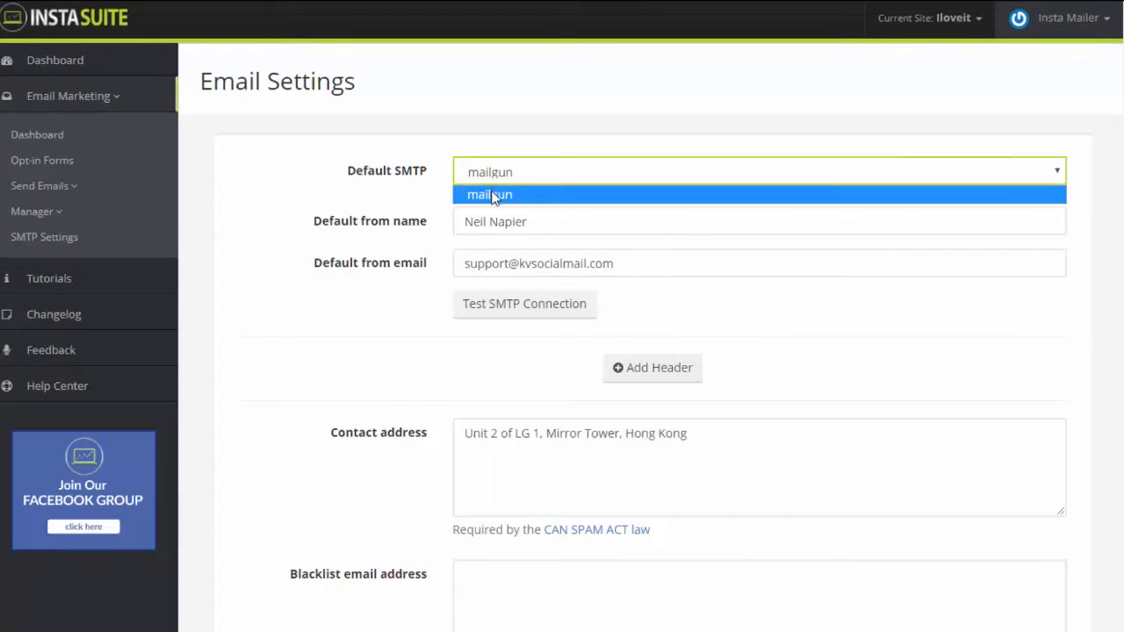
left_click(493, 198)
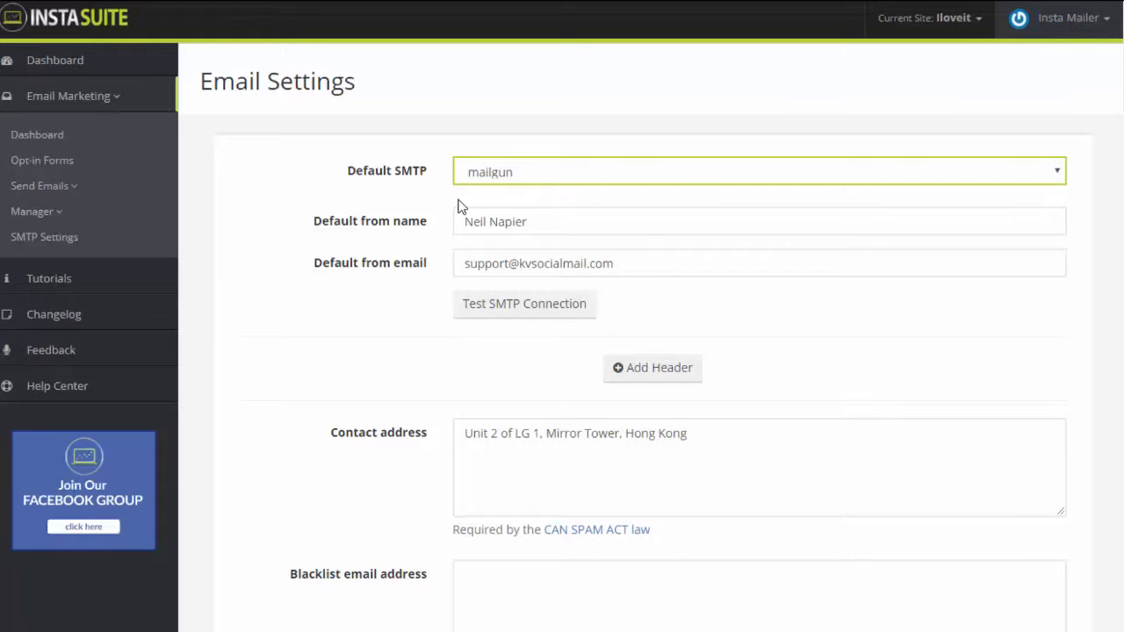
Step: Review the contact address, blacklist fields and role-based address blocking options in the email settings
scroll(457, 233, "down", 4)
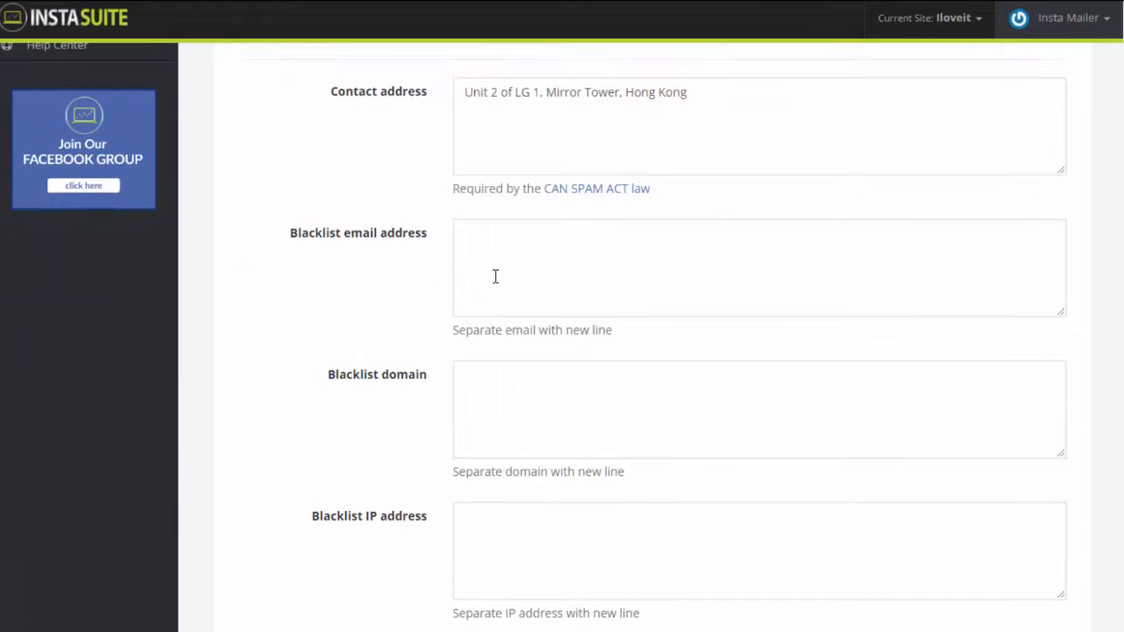
left_click(512, 408)
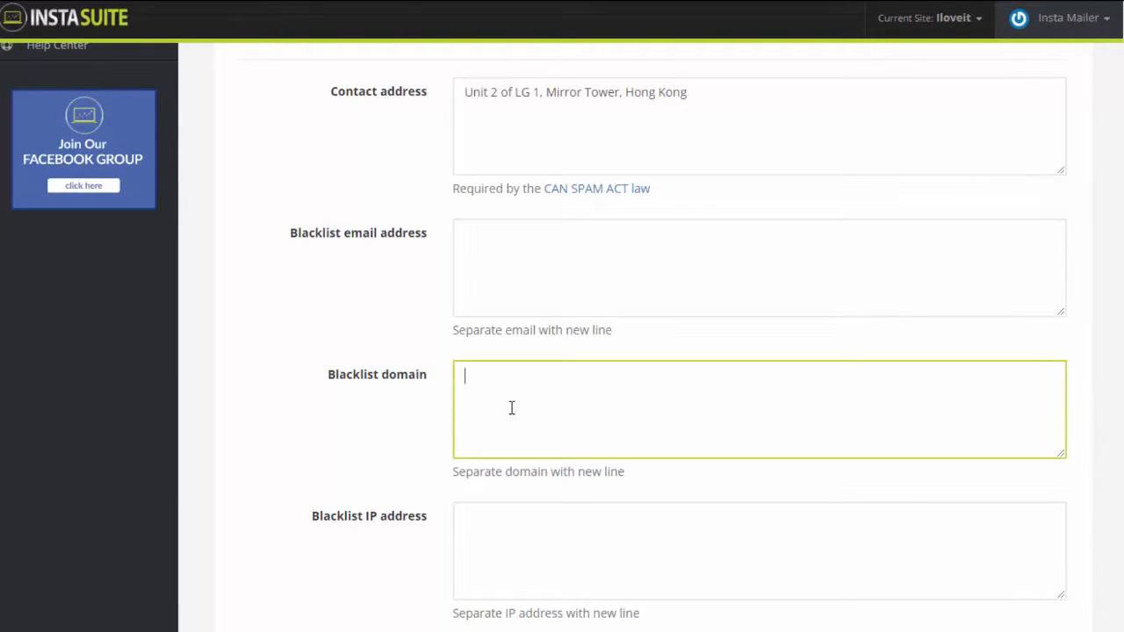
scroll(511, 407, "down", 2)
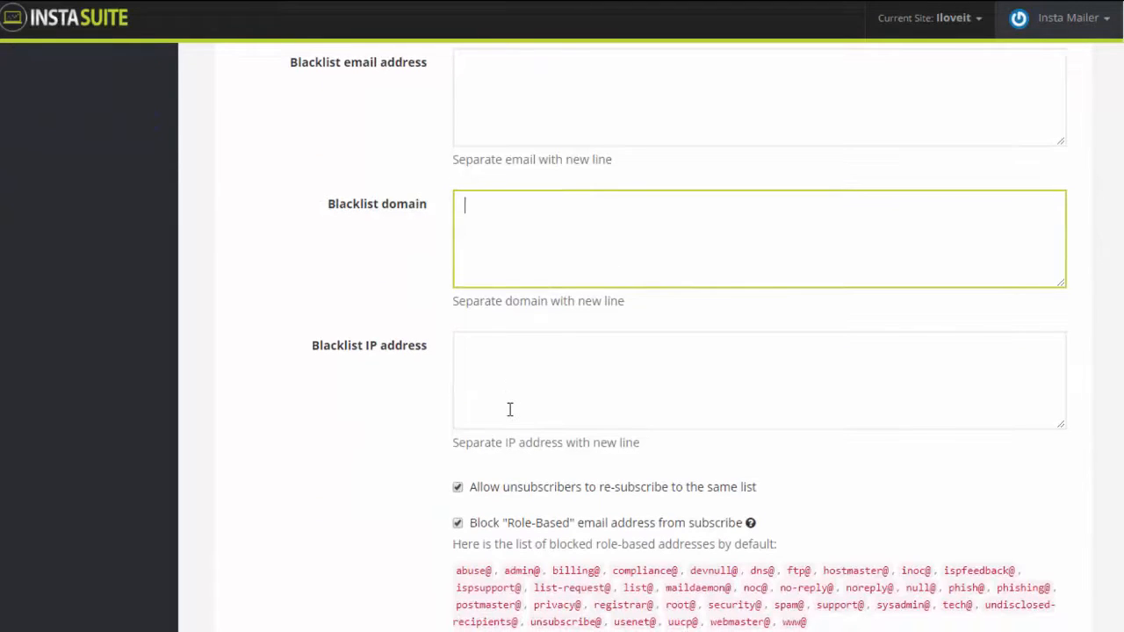
scroll(463, 413, "down", 2)
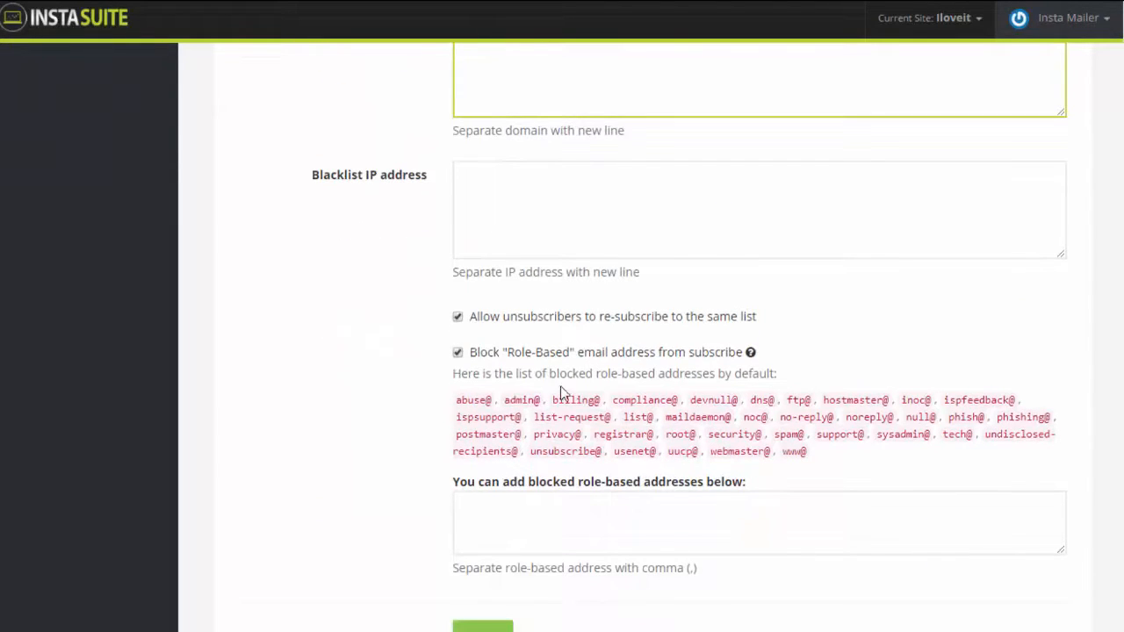
scroll(401, 402, "up", 7)
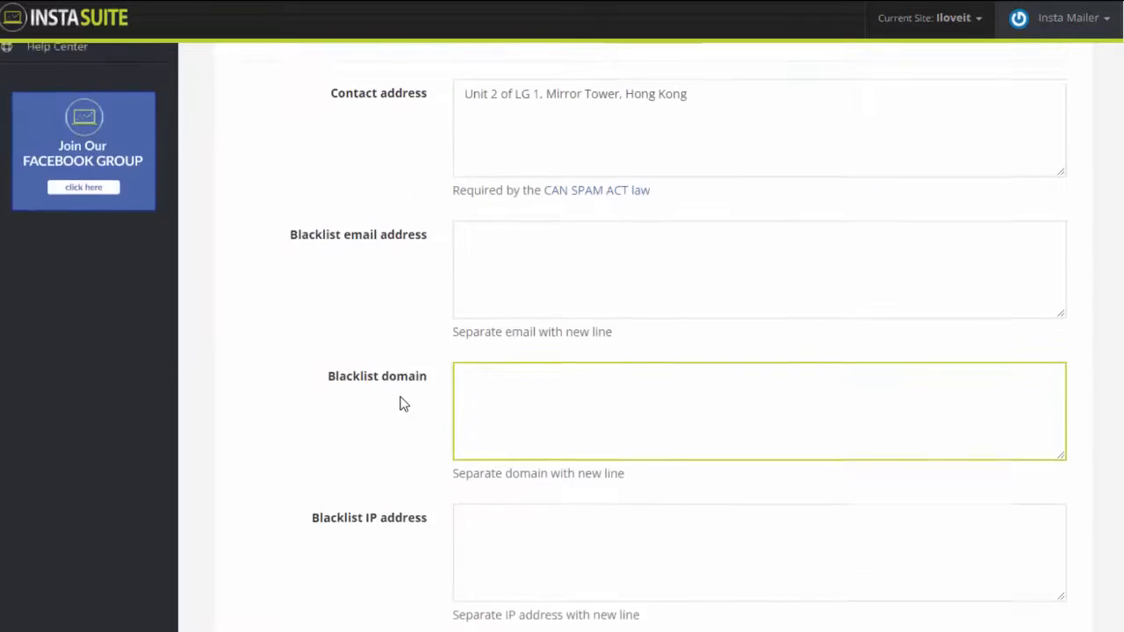
scroll(401, 402, "up", 1)
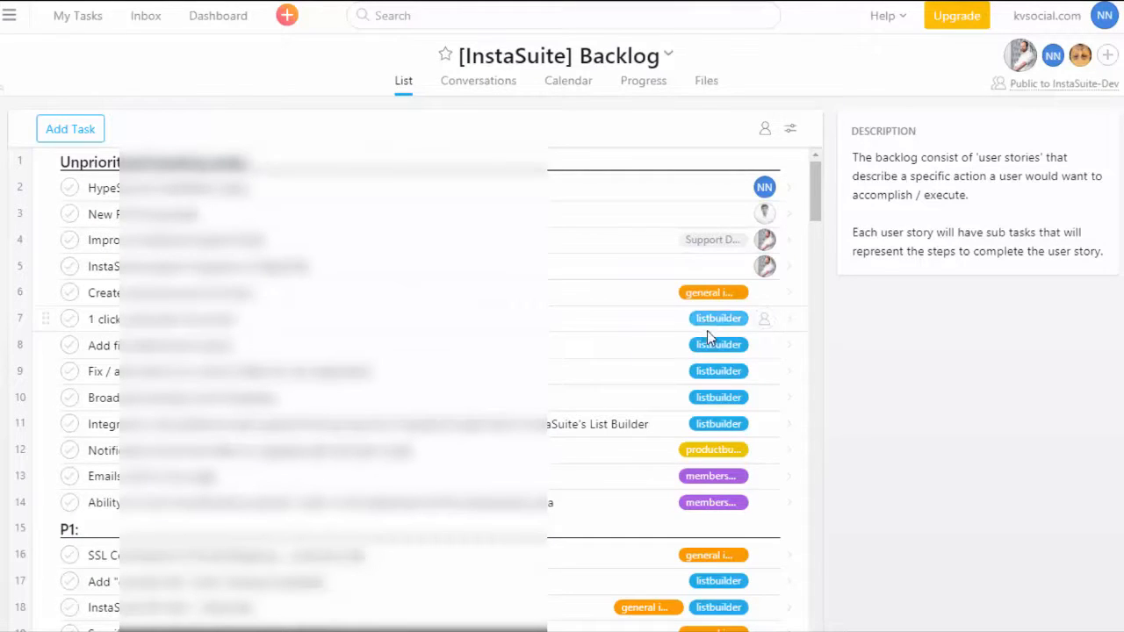
Step: Look through the prioritised tasks of the [InstaSuite] Backlog project in Asana and return to the start of the list
scroll(700, 353, "down", 1)
scroll(693, 351, "down", 10)
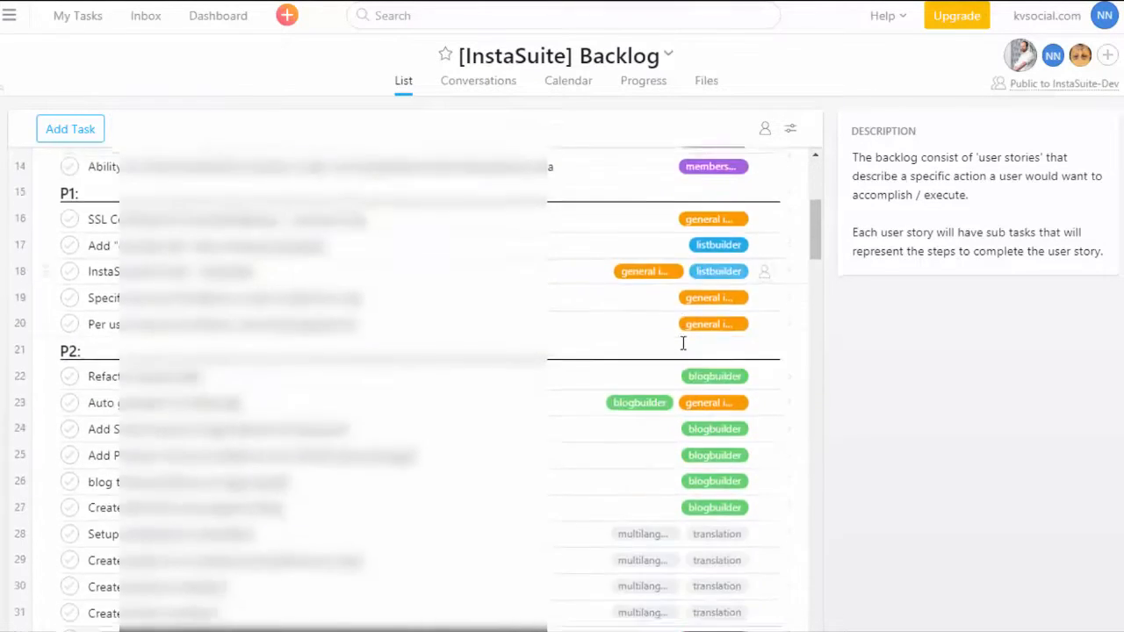
scroll(673, 350, "down", 3)
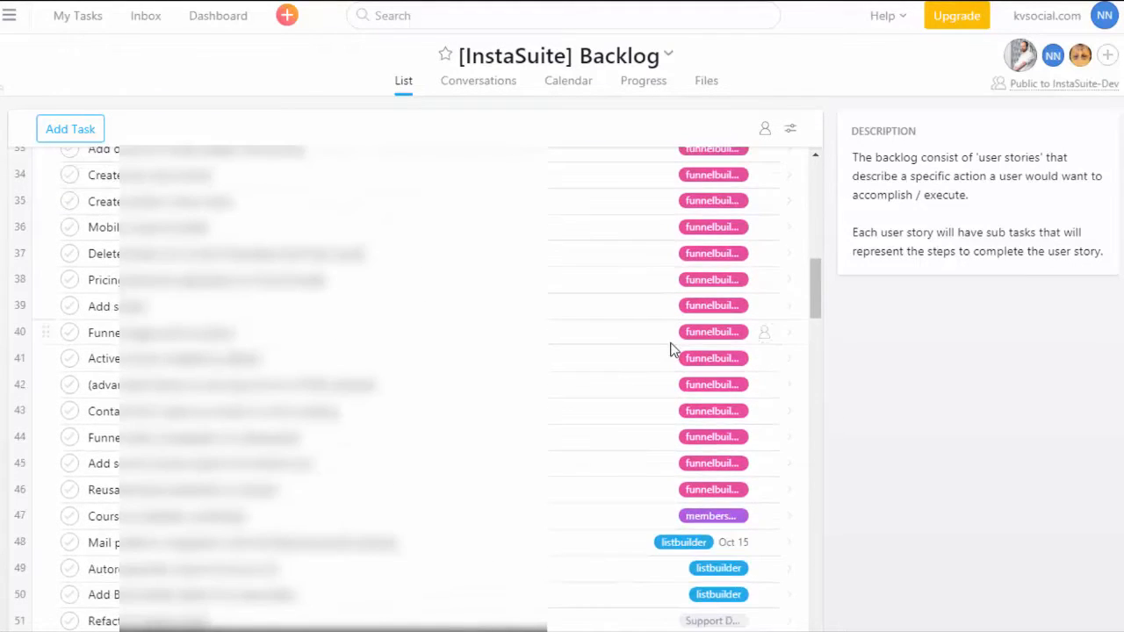
scroll(673, 349, "up", 12)
scroll(671, 346, "up", 2)
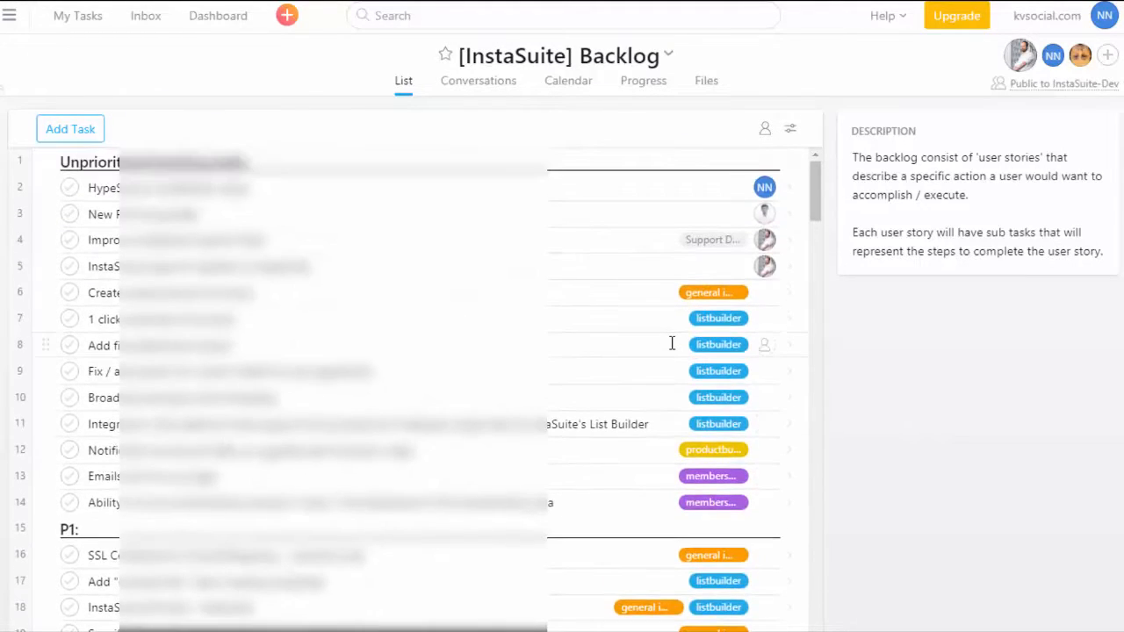